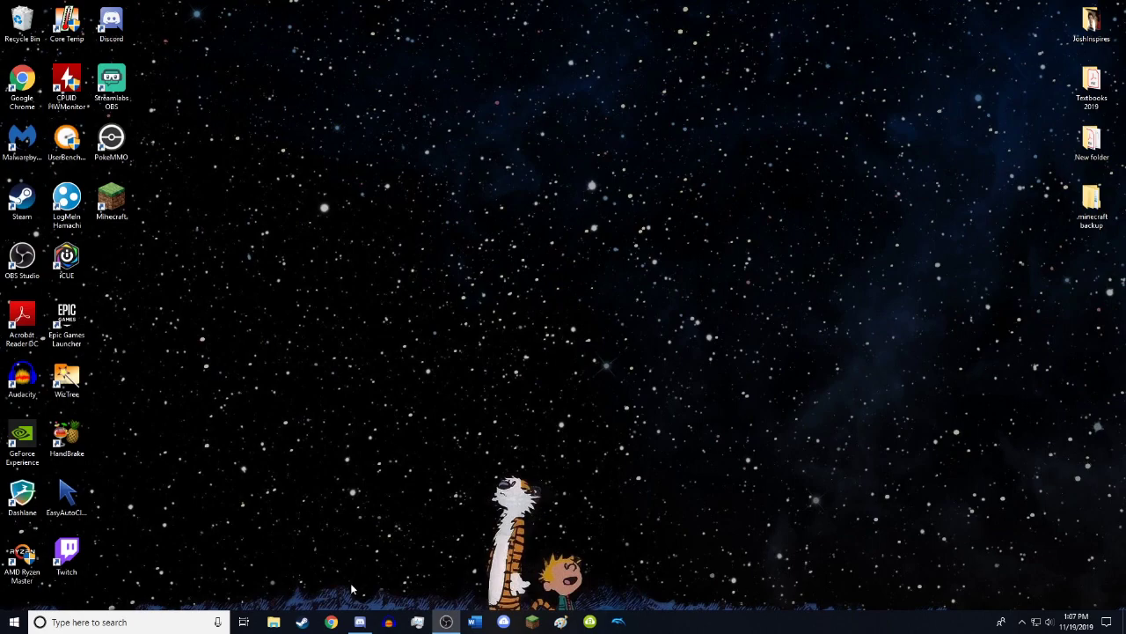
- Open optifine.net in Chrome and go to its Downloads page listing the 1.14.4 HD Ultra builds
{"action": "left_click", "coordinate": [332, 623]}
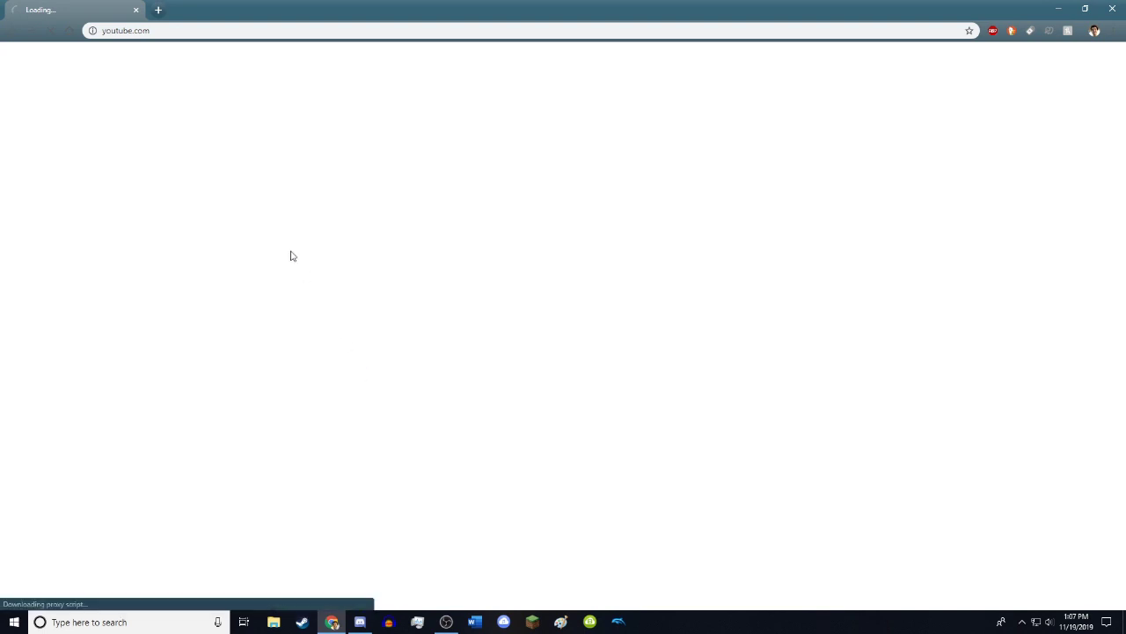
{"action": "left_click", "coordinate": [235, 34]}
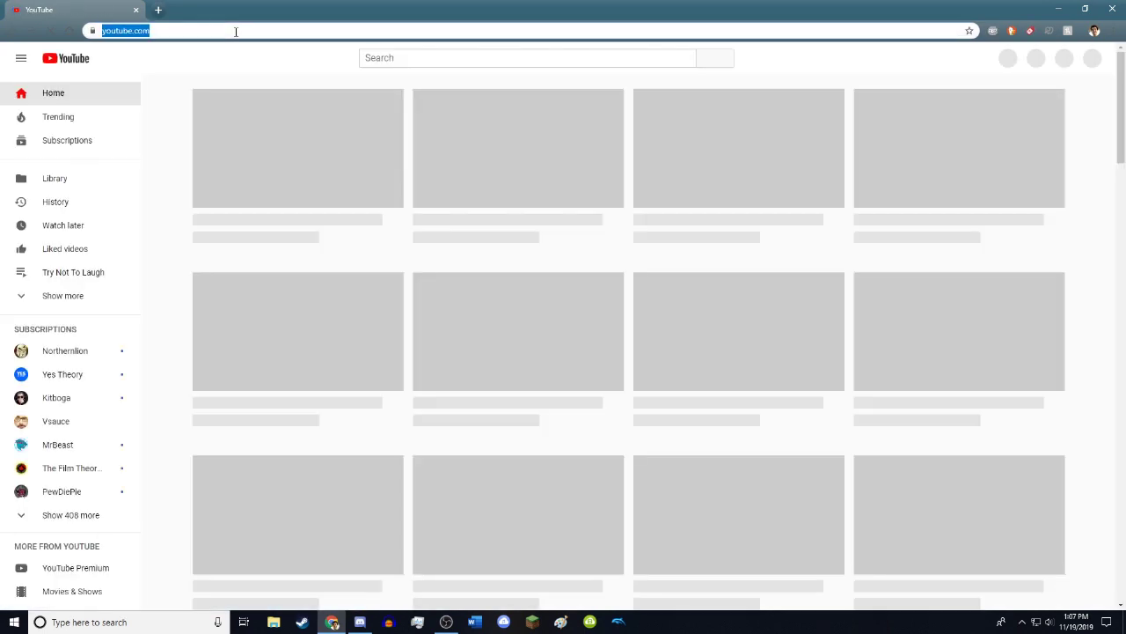
{"action": "type", "text": "optifin"}
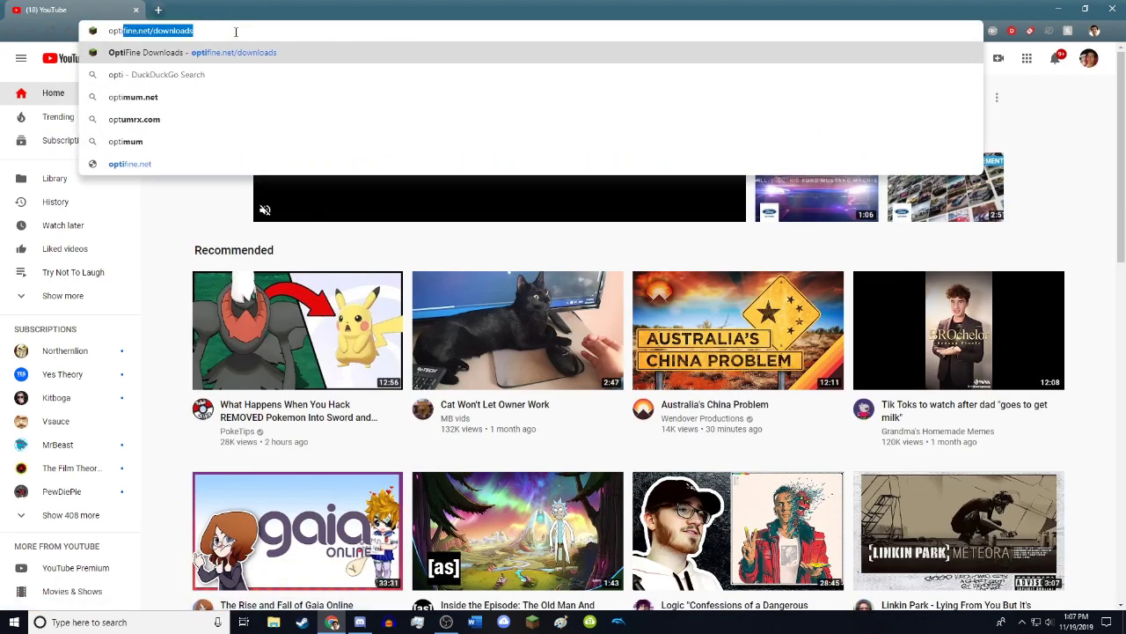
{"action": "type", "text": "e.n"}
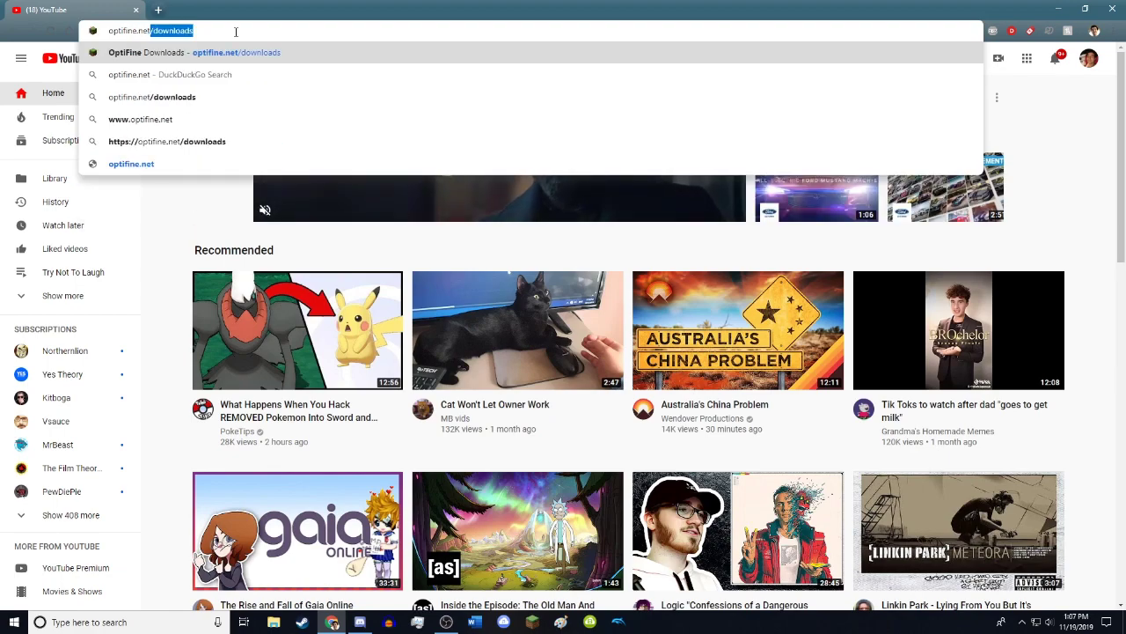
{"action": "type", "text": "et"}
{"action": "key", "text": "Return"}
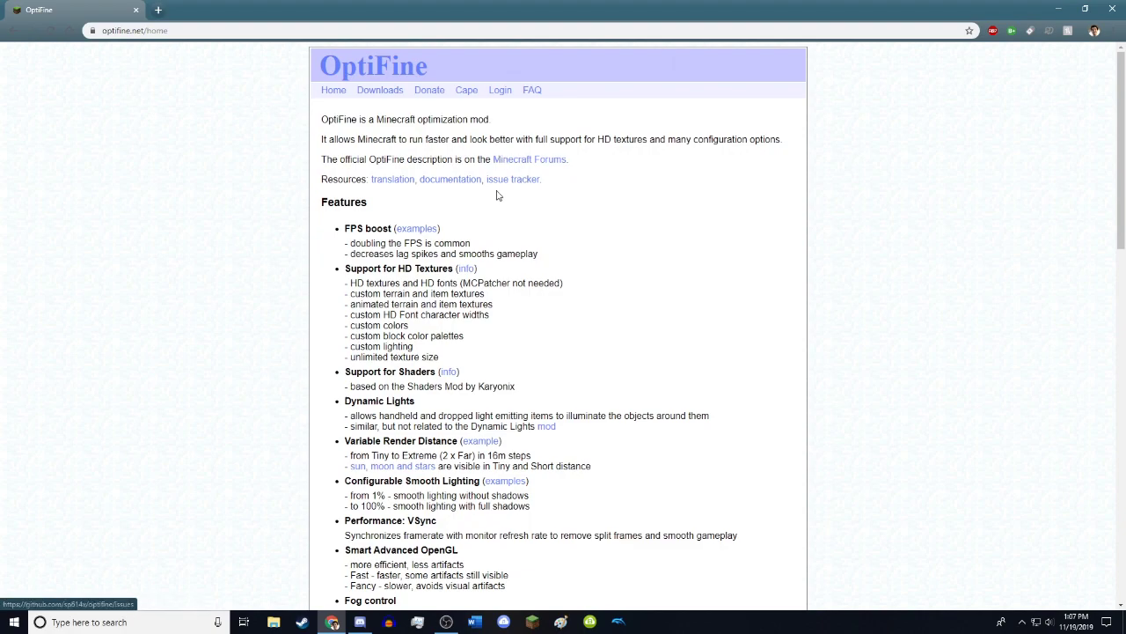
{"action": "left_click", "coordinate": [393, 95]}
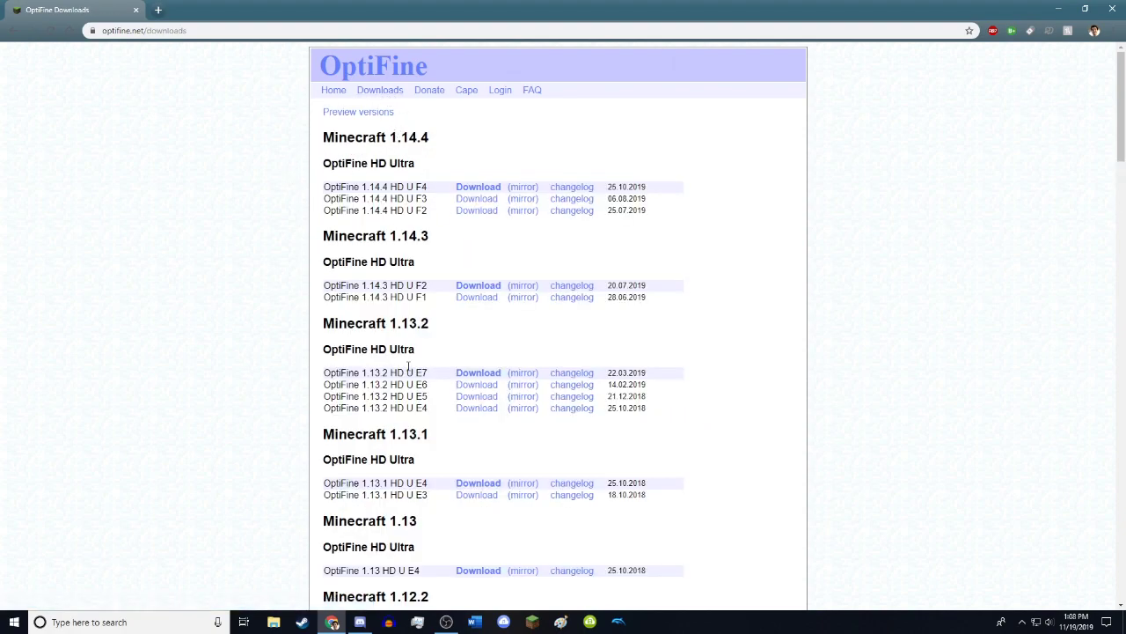
{"action": "scroll", "coordinate": [417, 268], "scroll_direction": "down", "scroll_amount": 20}
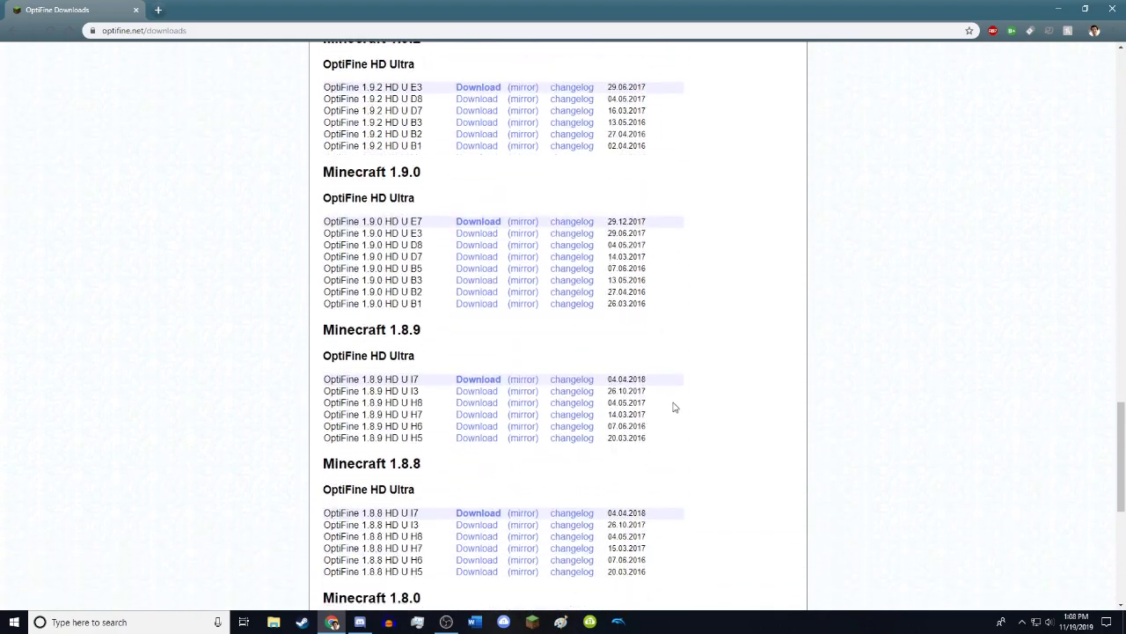
{"action": "middle_click", "coordinate": [726, 483]}
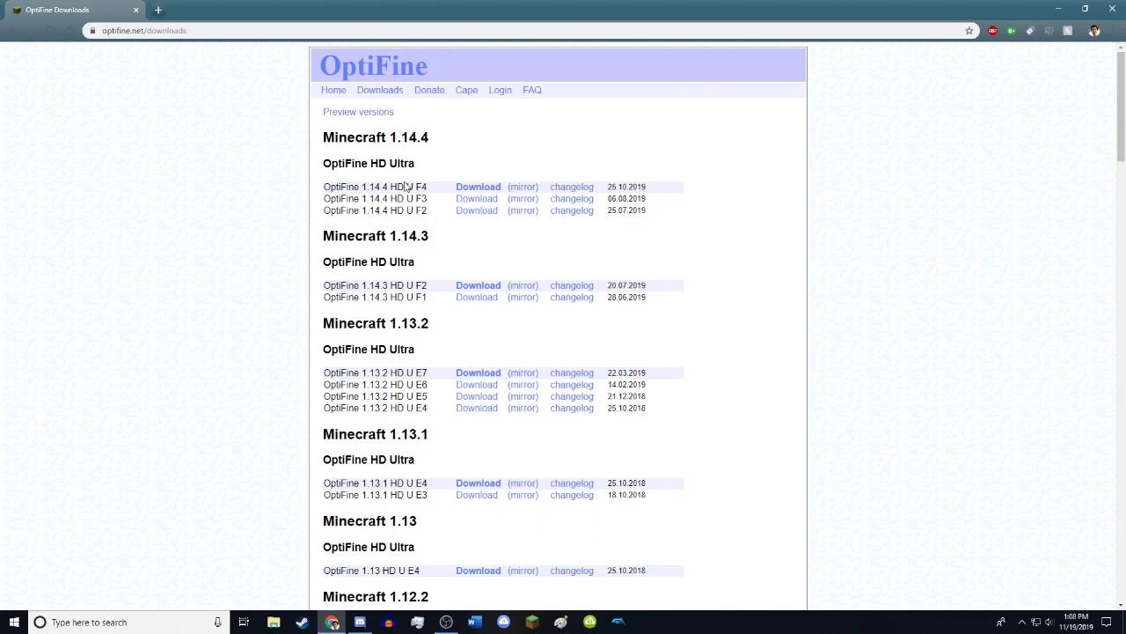
- Download OptiFine_1.14.4_HD_U_F4.jar via its mirror, keep it, and drag it onto the desktop
{"action": "left_click", "coordinate": [523, 187]}
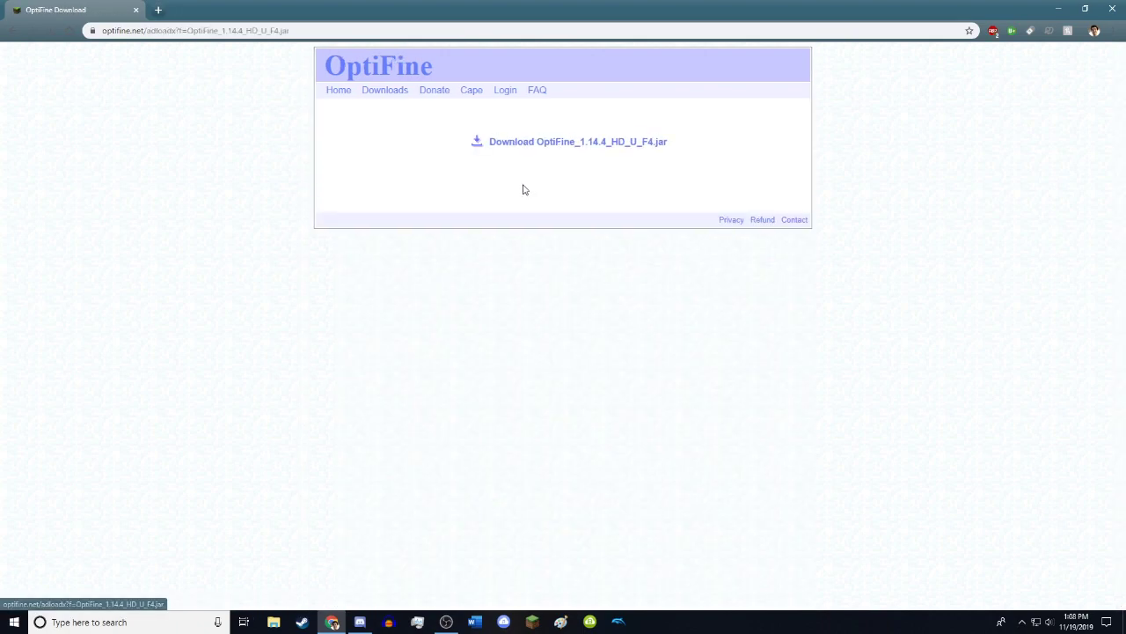
{"action": "left_click", "coordinate": [568, 147]}
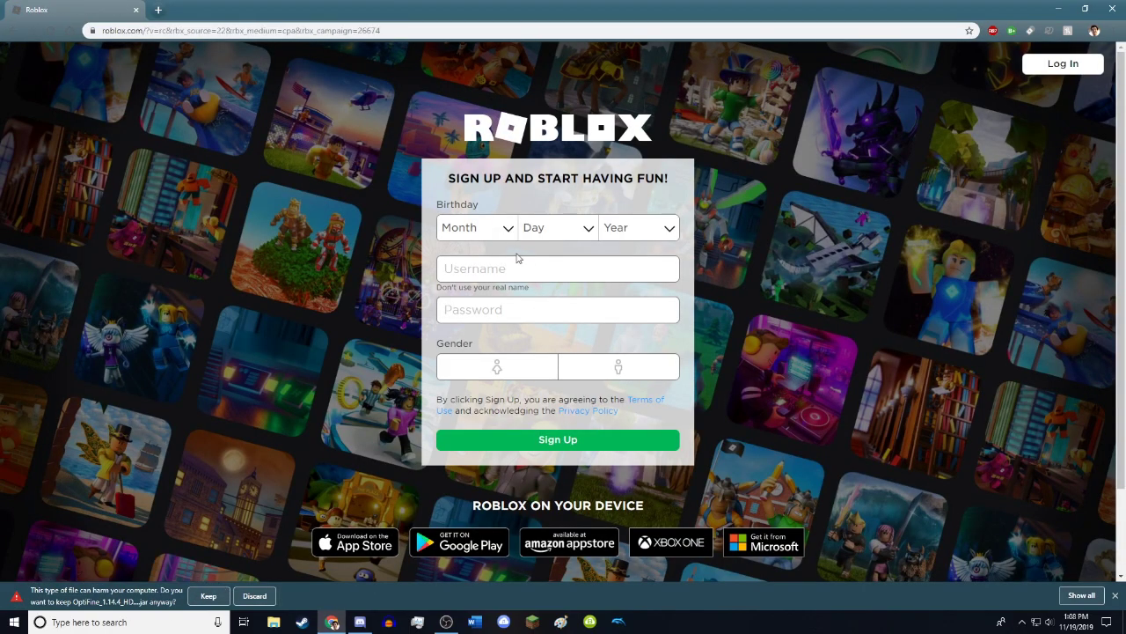
{"action": "left_click", "coordinate": [209, 597]}
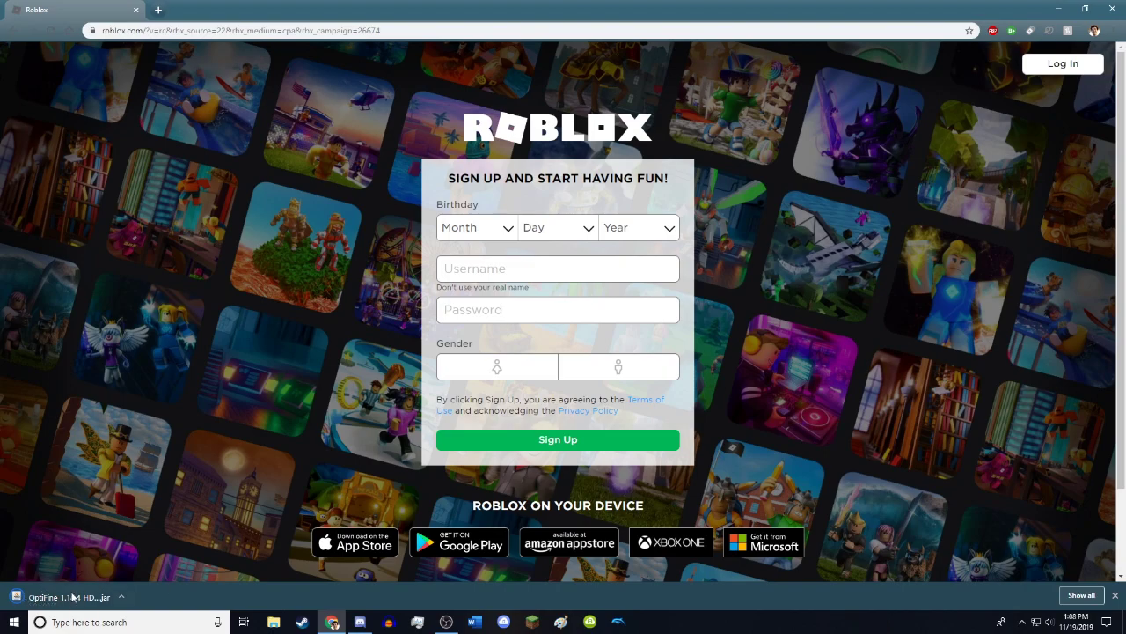
{"action": "left_click_drag", "start_coordinate": [64, 601], "coordinate": [515, 211]}
{"action": "left_click", "coordinate": [331, 622]}
{"action": "left_click", "coordinate": [330, 622]}
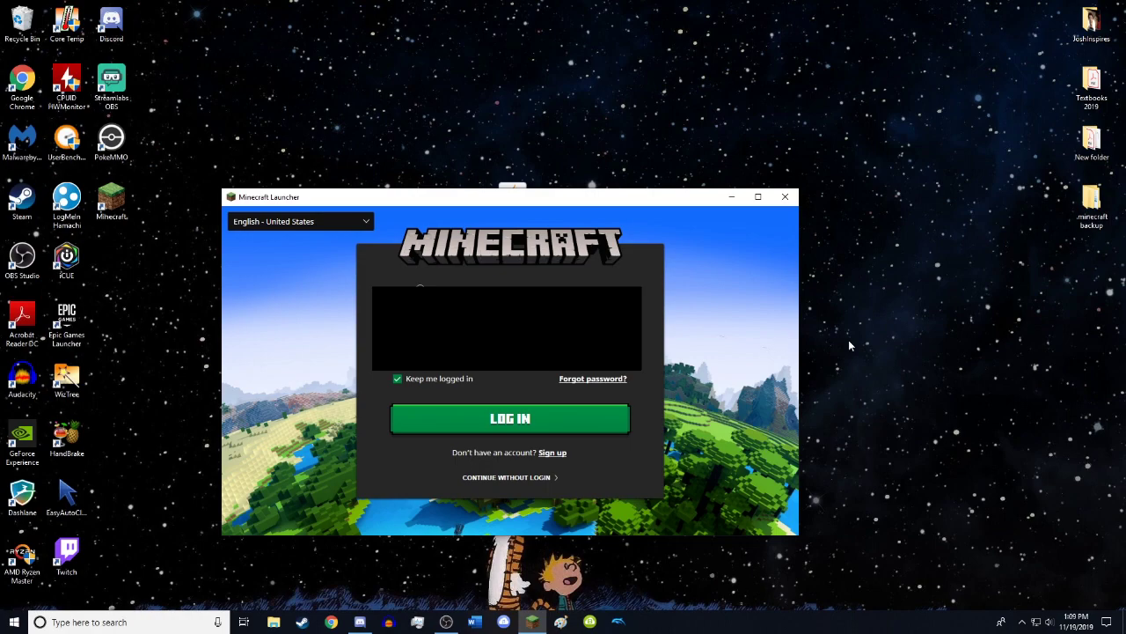
- Log in to the maximized launcher, play Minecraft 1.14.4 once, then quit the game
{"action": "key", "text": "Return"}
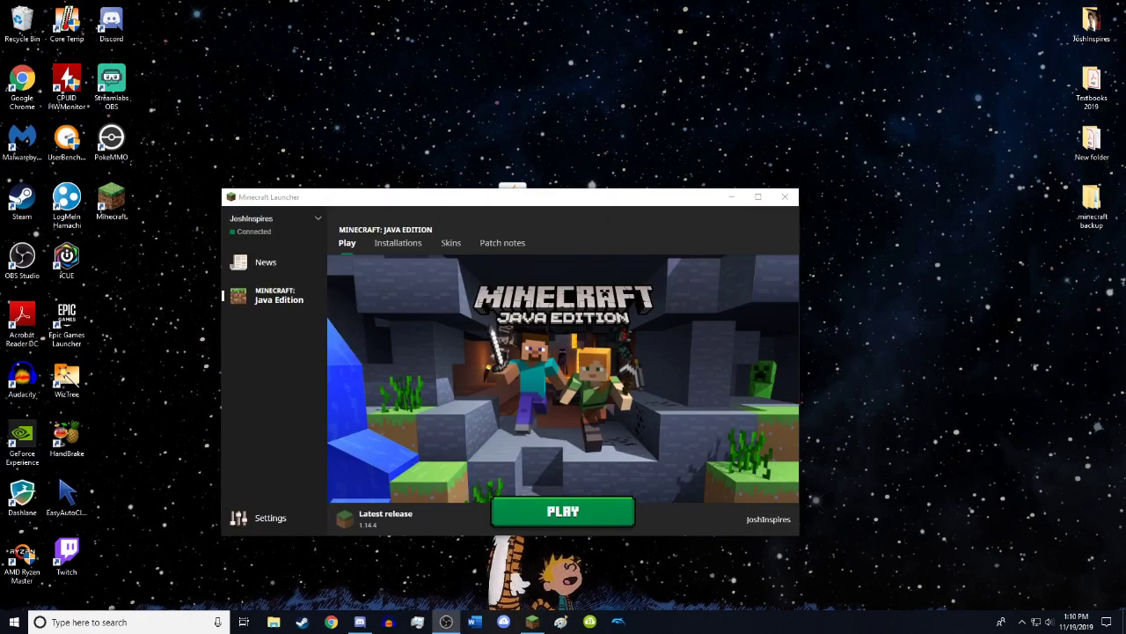
{"action": "double_click", "coordinate": [578, 197]}
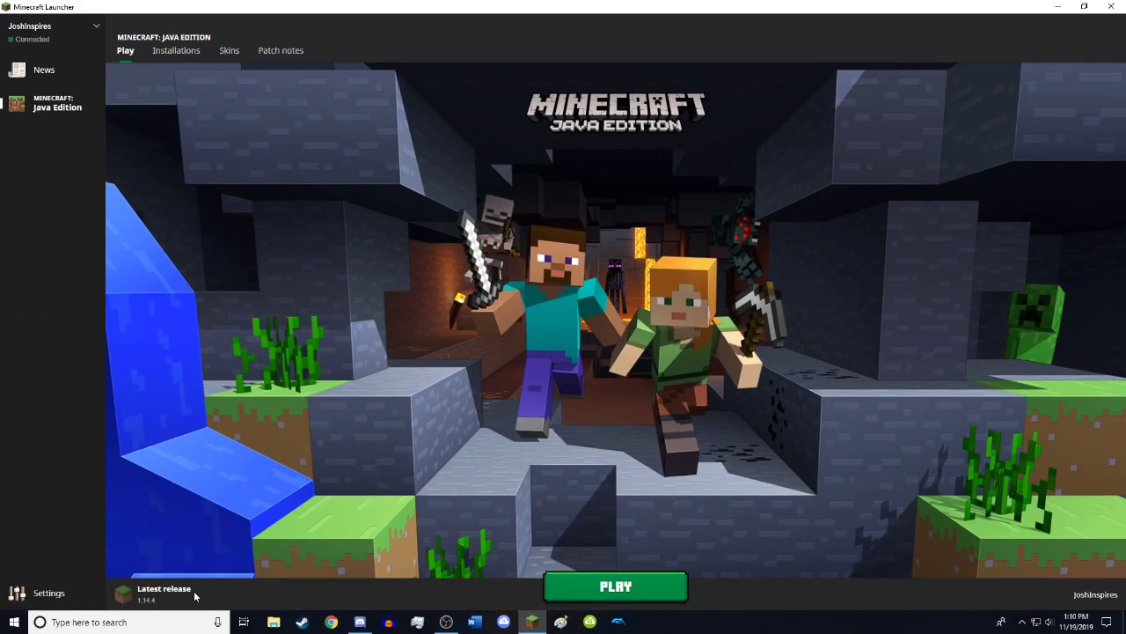
{"action": "left_click", "coordinate": [642, 588]}
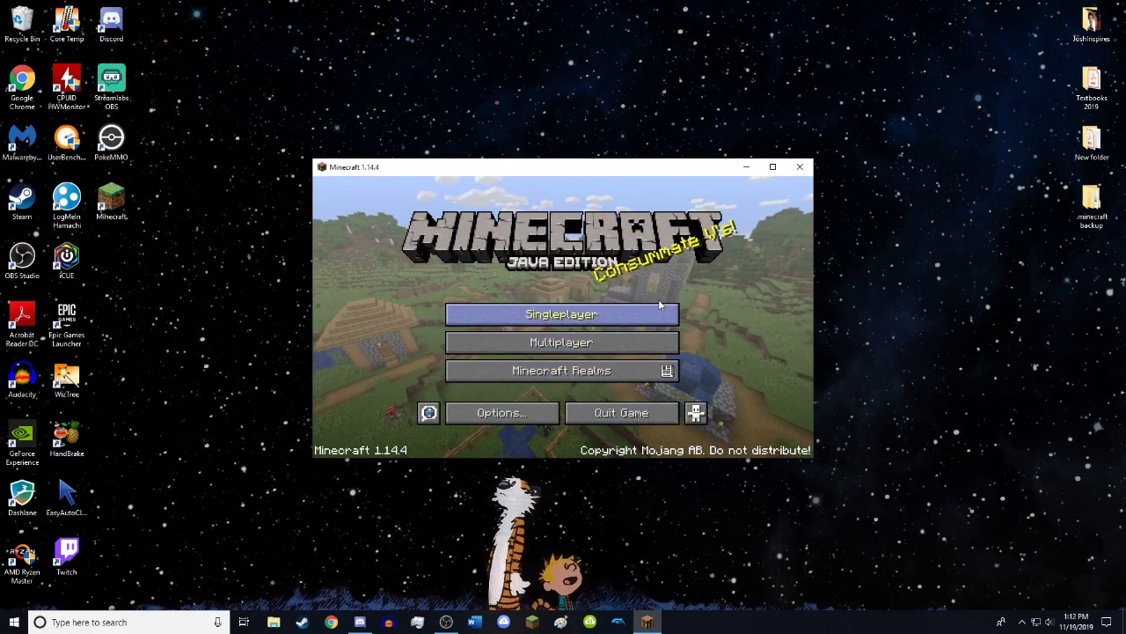
{"action": "left_click", "coordinate": [610, 412]}
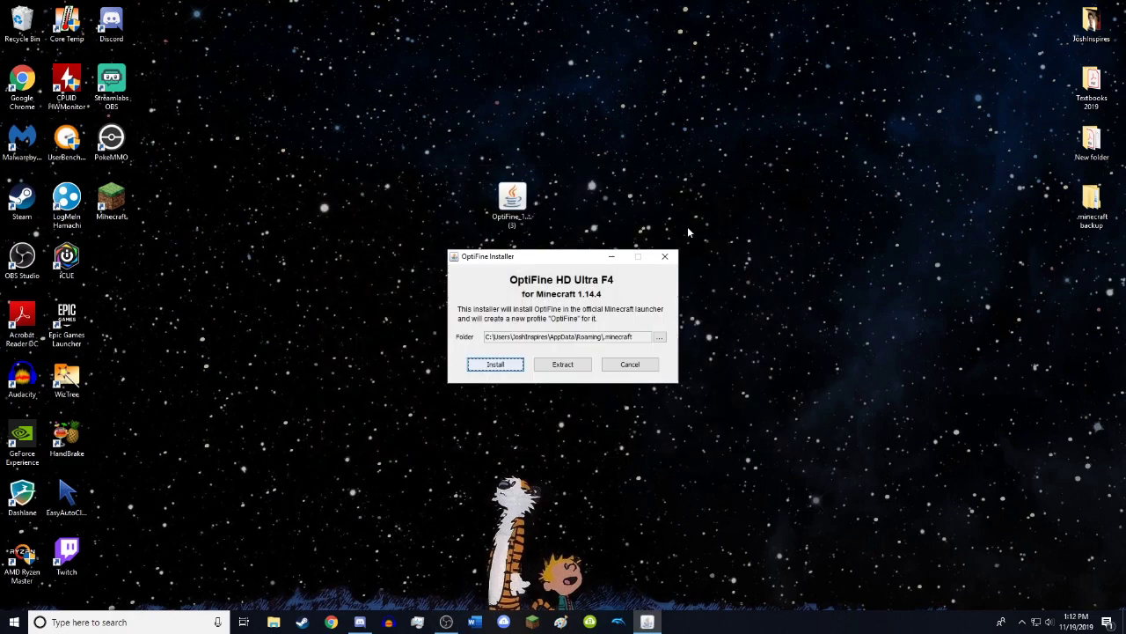
- Open the OptiFine jar with Java and install HD U F4 into the Minecraft folder
{"action": "left_click_drag", "start_coordinate": [538, 254], "coordinate": [704, 170]}
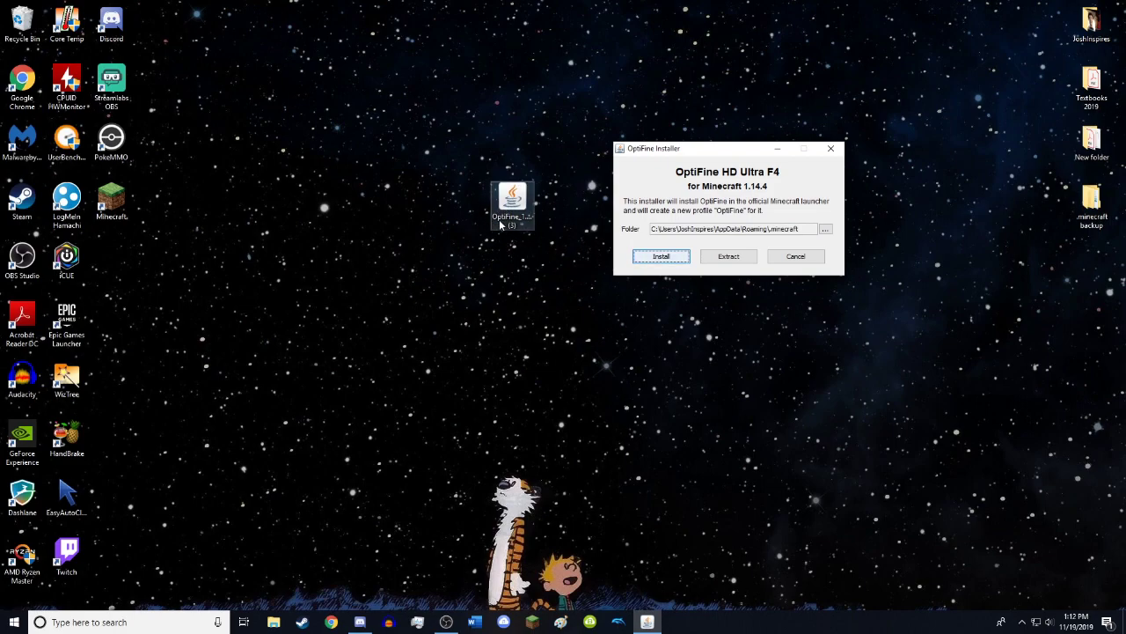
{"action": "right_click", "coordinate": [511, 203]}
{"action": "mouse_move", "coordinate": [549, 257]}
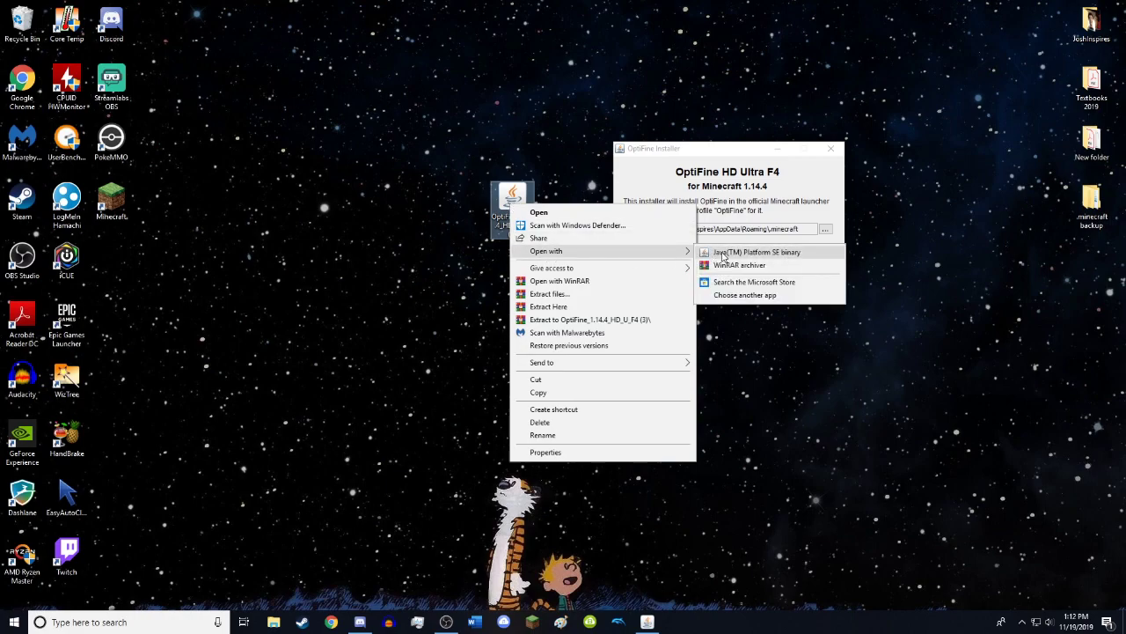
{"action": "left_click", "coordinate": [722, 298]}
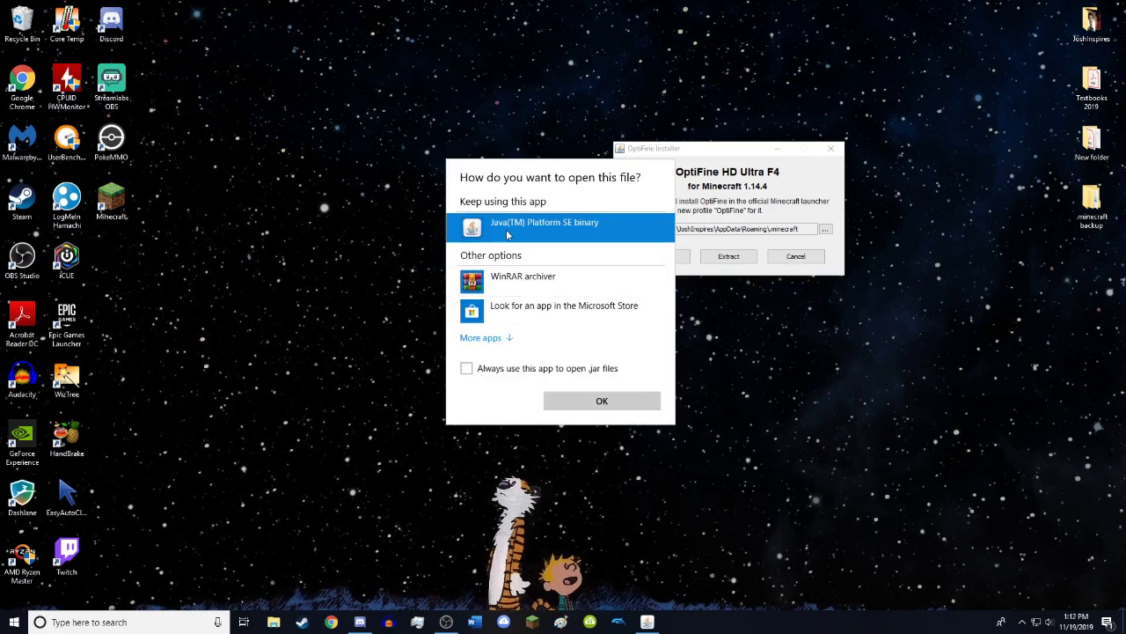
{"action": "left_click", "coordinate": [620, 403]}
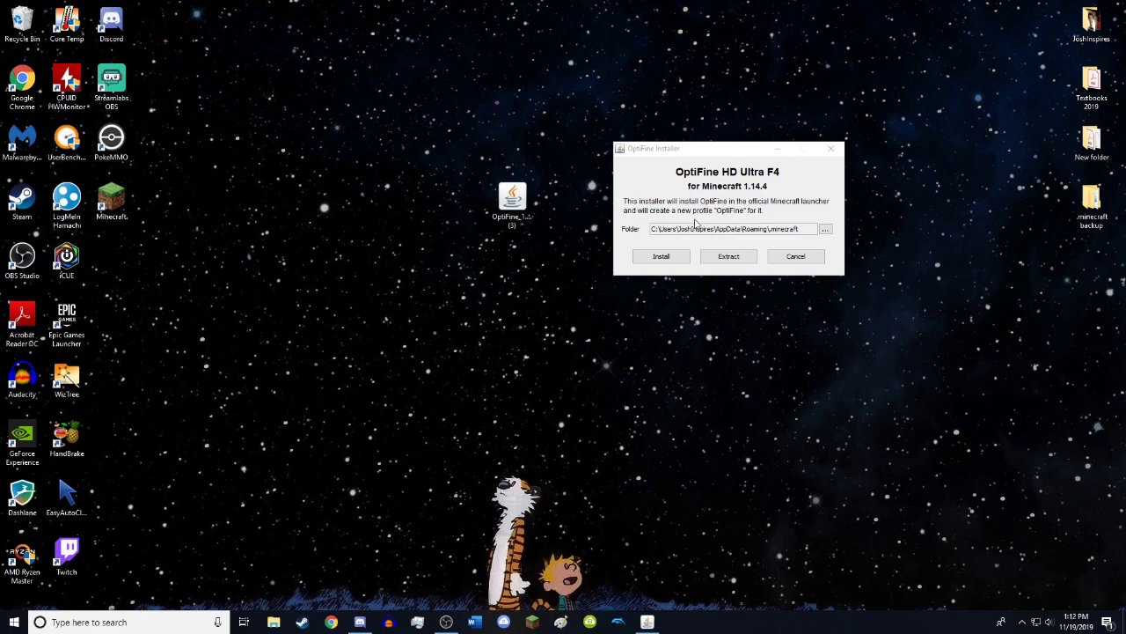
{"action": "left_click", "coordinate": [660, 256]}
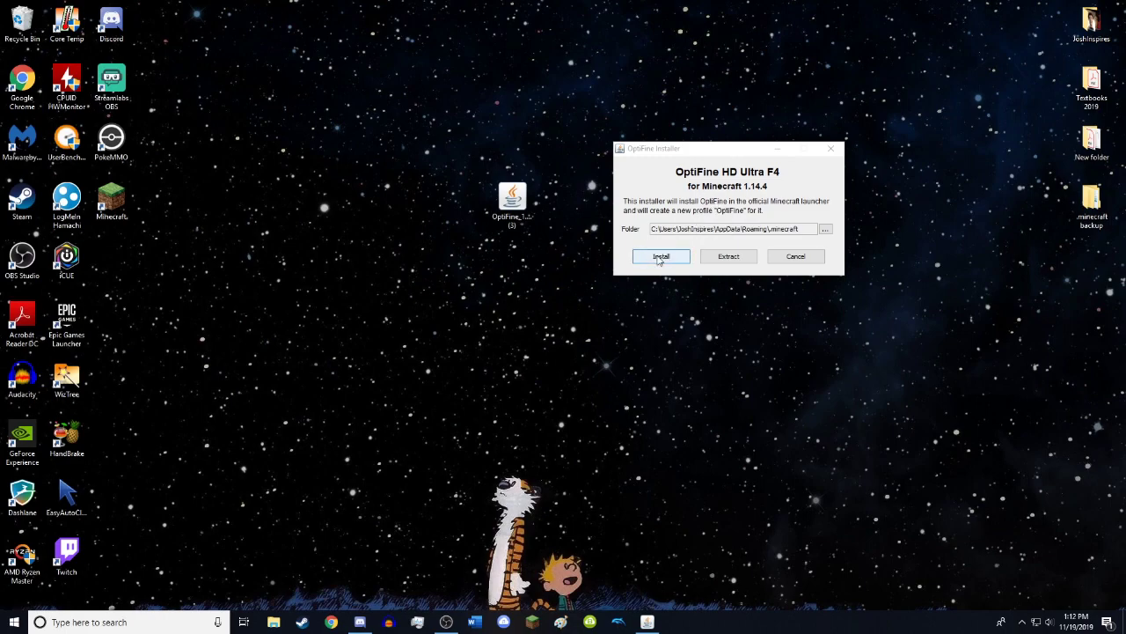
{"action": "left_click", "coordinate": [659, 257]}
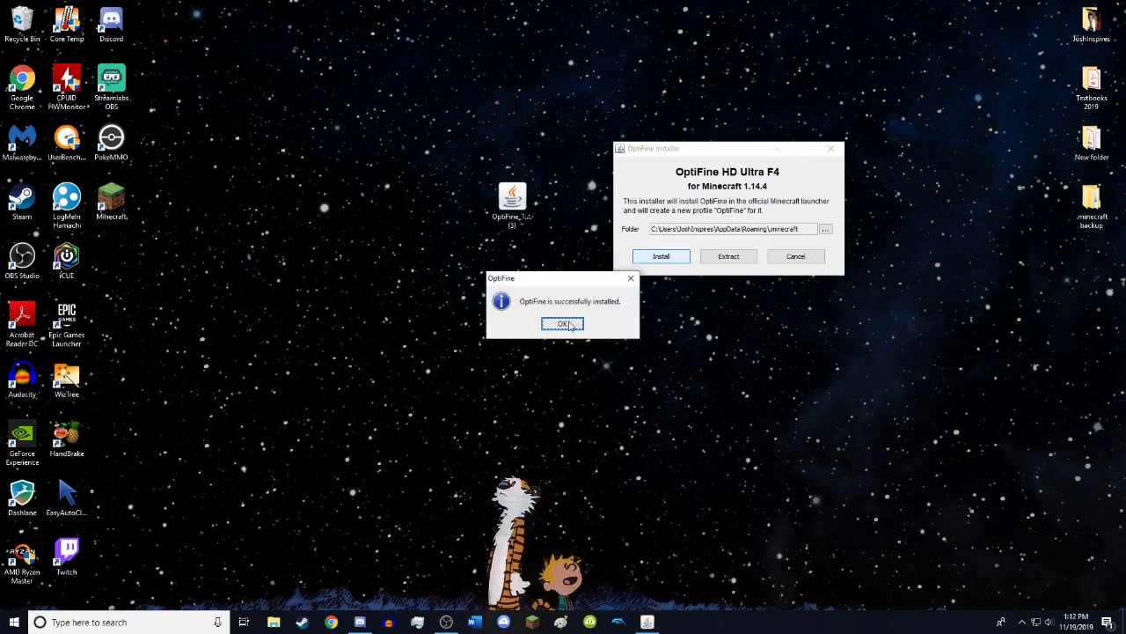
{"action": "left_click", "coordinate": [565, 324]}
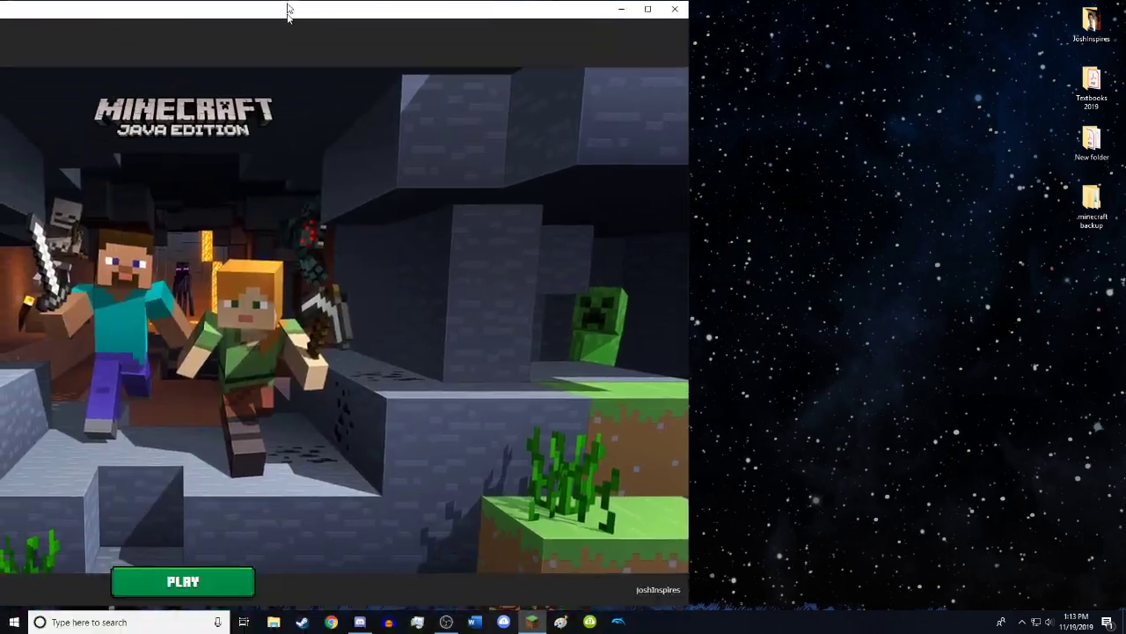
- Choose the 1.14.4-OptiFine_HD_U_F4 version in the maximized launcher and press PLAY
{"action": "double_click", "coordinate": [289, 12]}
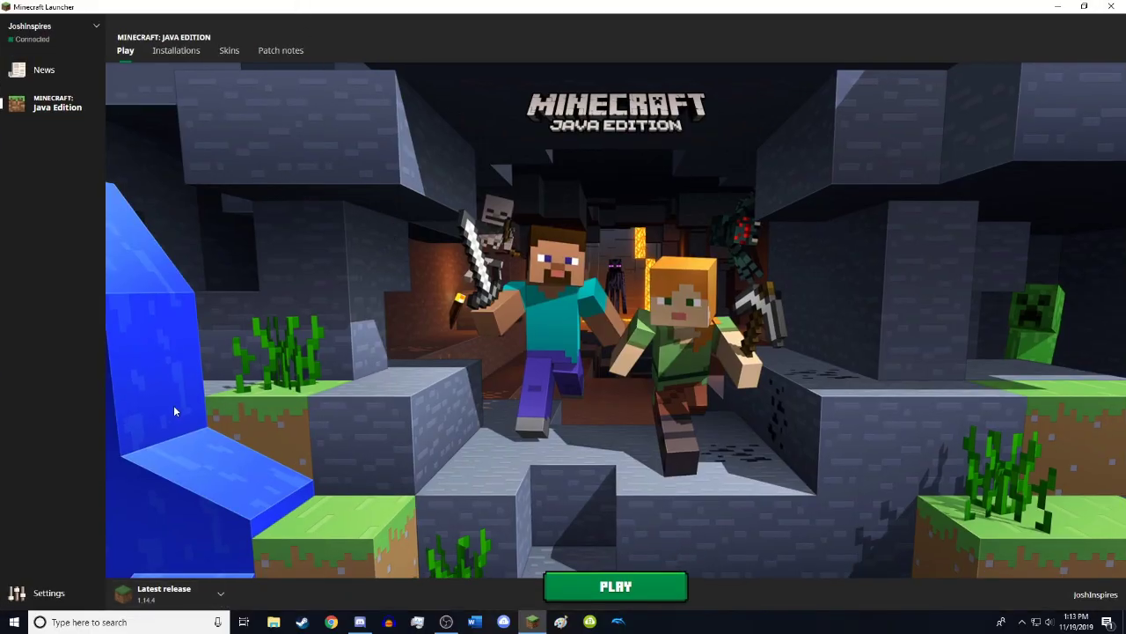
{"action": "left_click", "coordinate": [221, 599]}
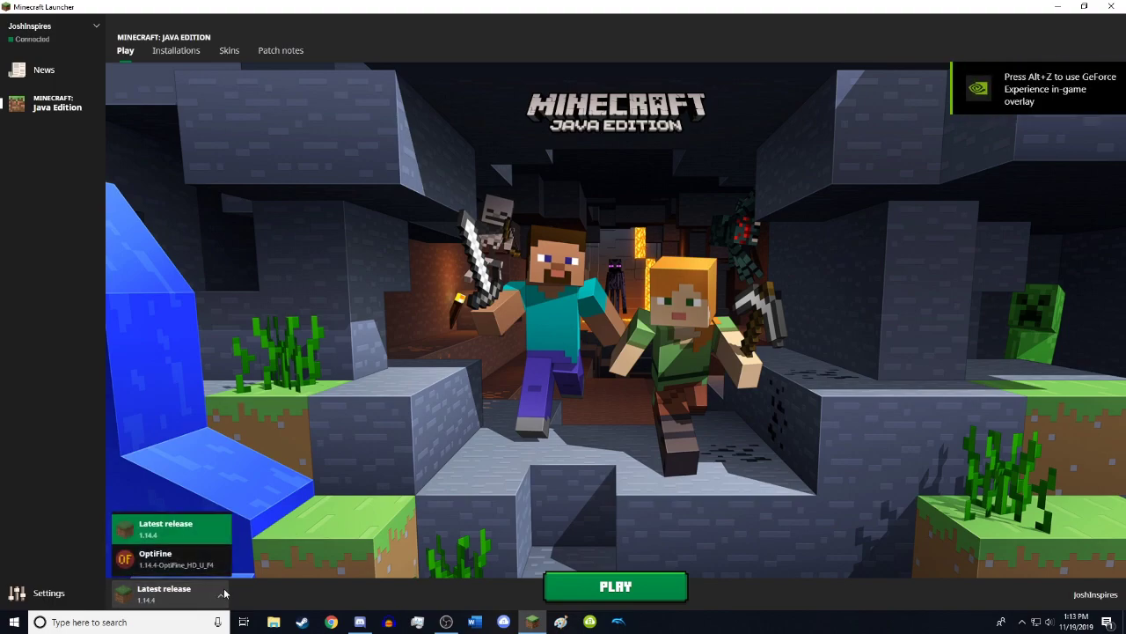
{"action": "left_click", "coordinate": [173, 563]}
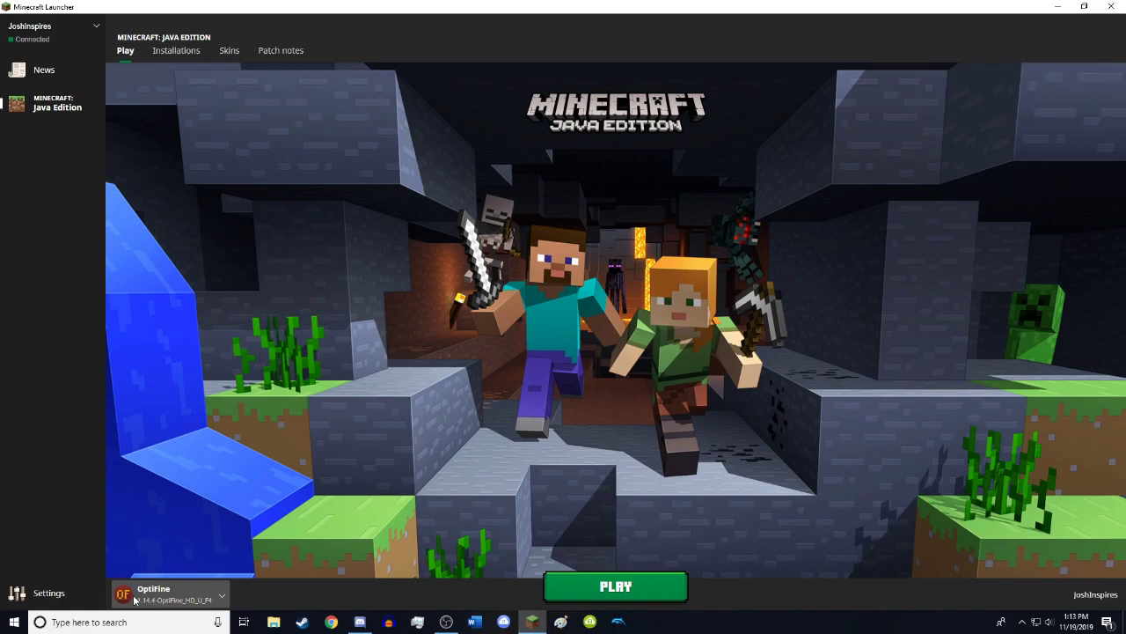
{"action": "left_click", "coordinate": [607, 588]}
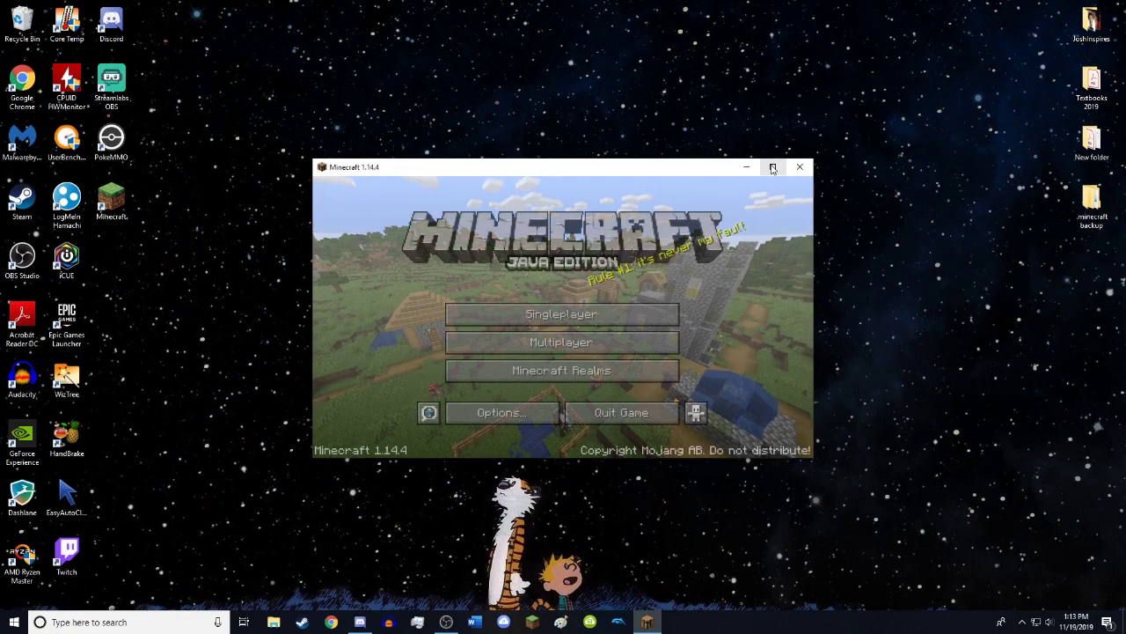
- Create a new Singleplayer world named 'Shaders' in Creative mode and load into it
{"action": "left_click", "coordinate": [773, 167]}
{"action": "left_click", "coordinate": [642, 294]}
{"action": "left_click", "coordinate": [649, 506]}
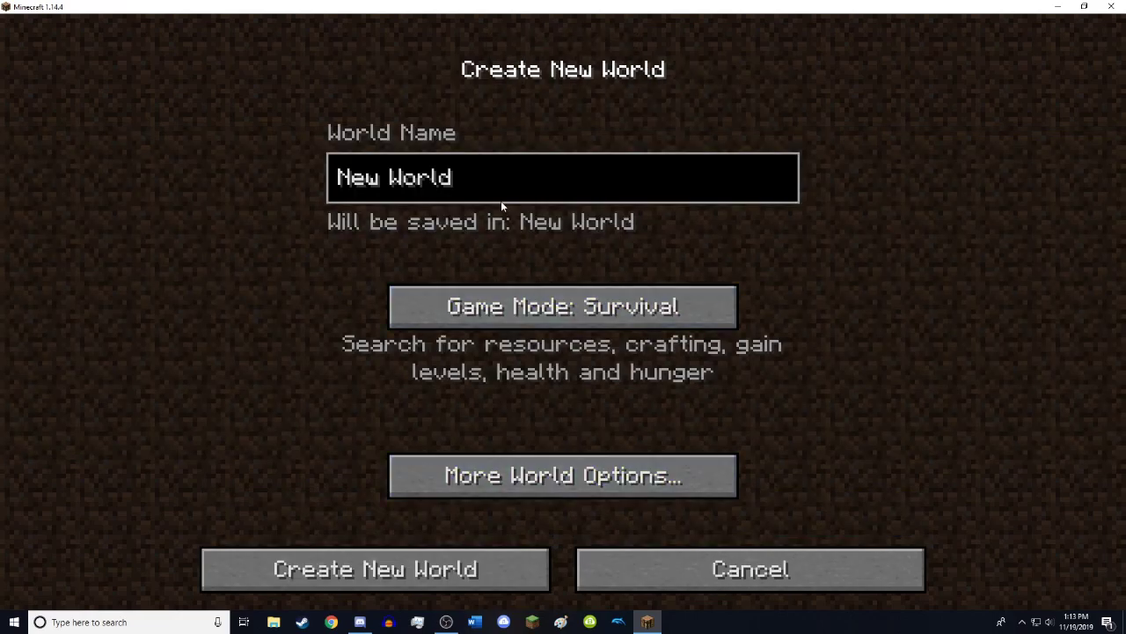
{"action": "key", "text": "ctrl+a"}
{"action": "type", "text": "Shaders"}
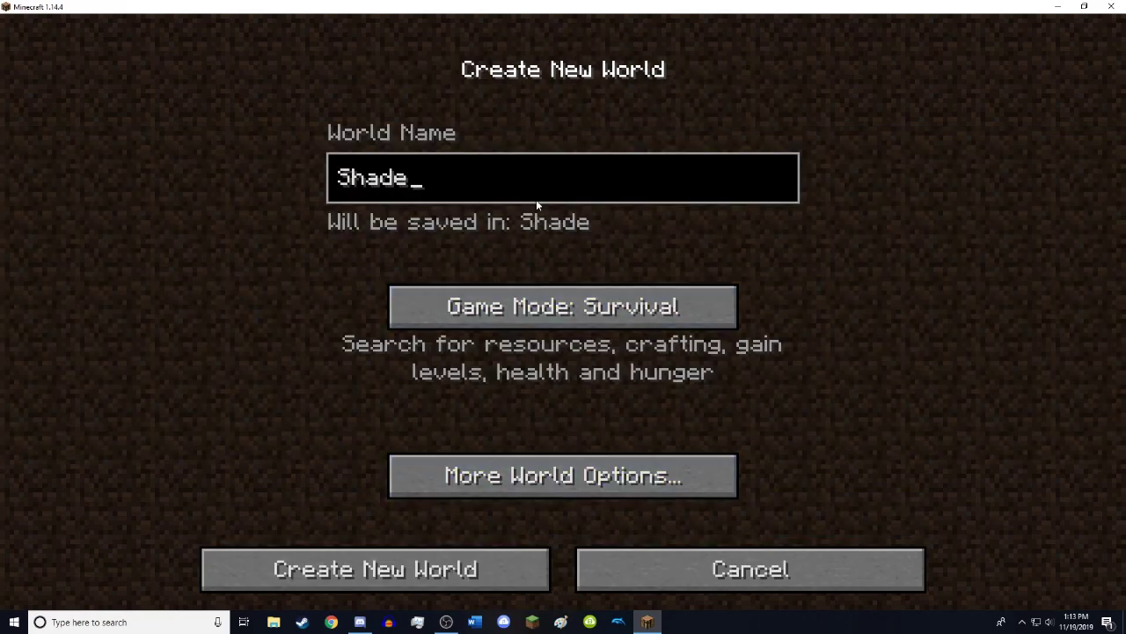
{"action": "left_click", "coordinate": [554, 307]}
{"action": "left_click", "coordinate": [495, 569]}
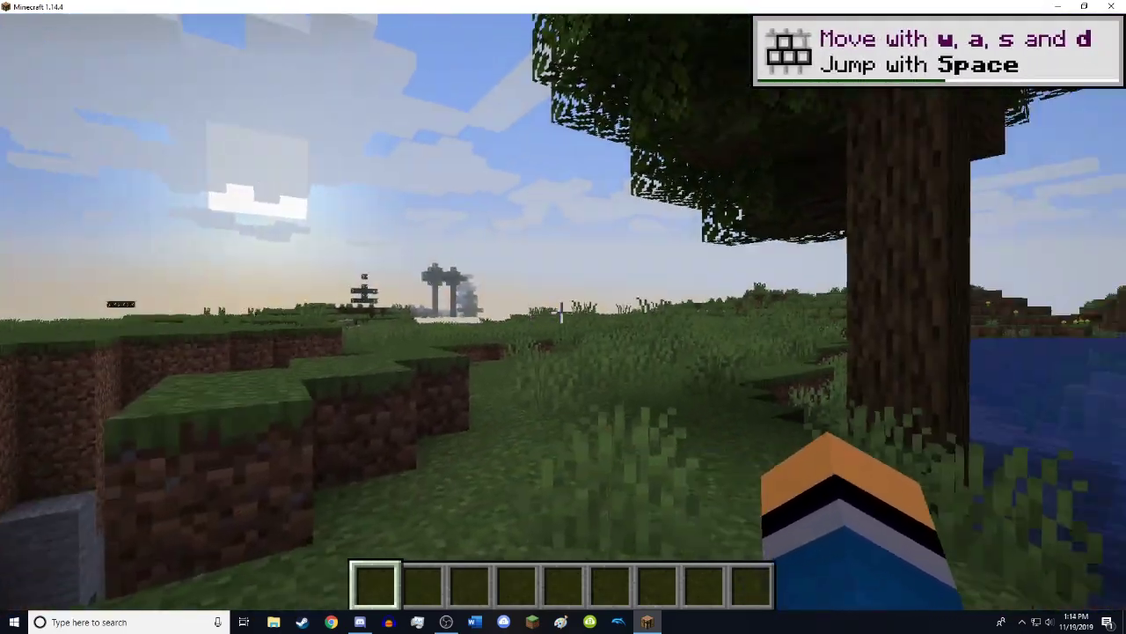
- Set the render distance to 12 chunks in Video Settings
{"action": "key", "text": "Escape"}
{"action": "left_click", "coordinate": [438, 372]}
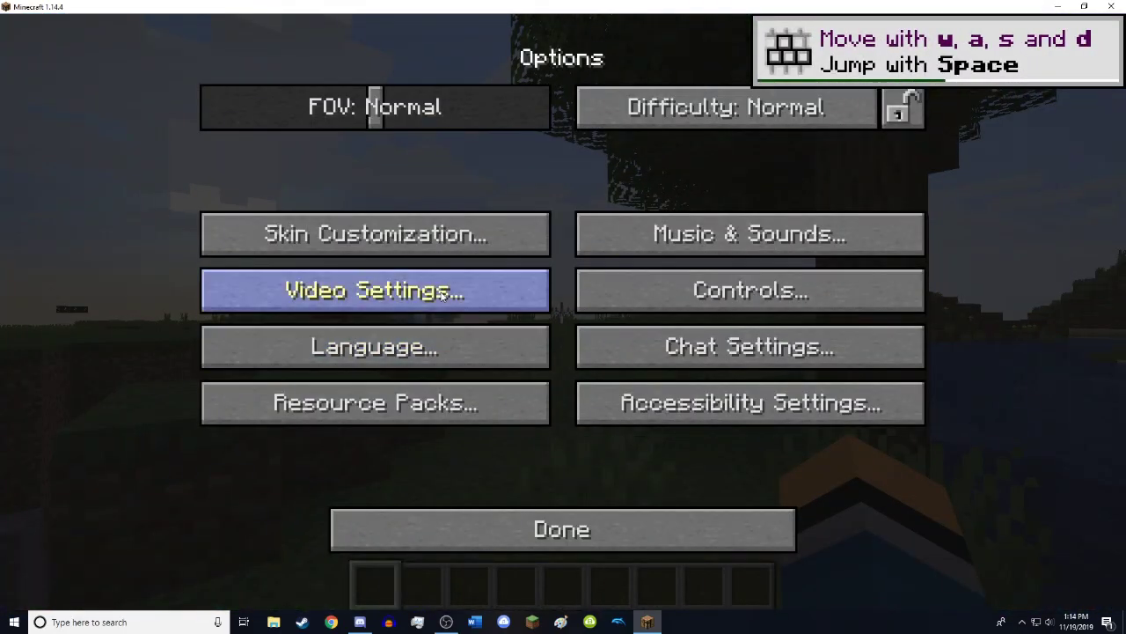
{"action": "left_click", "coordinate": [387, 290]}
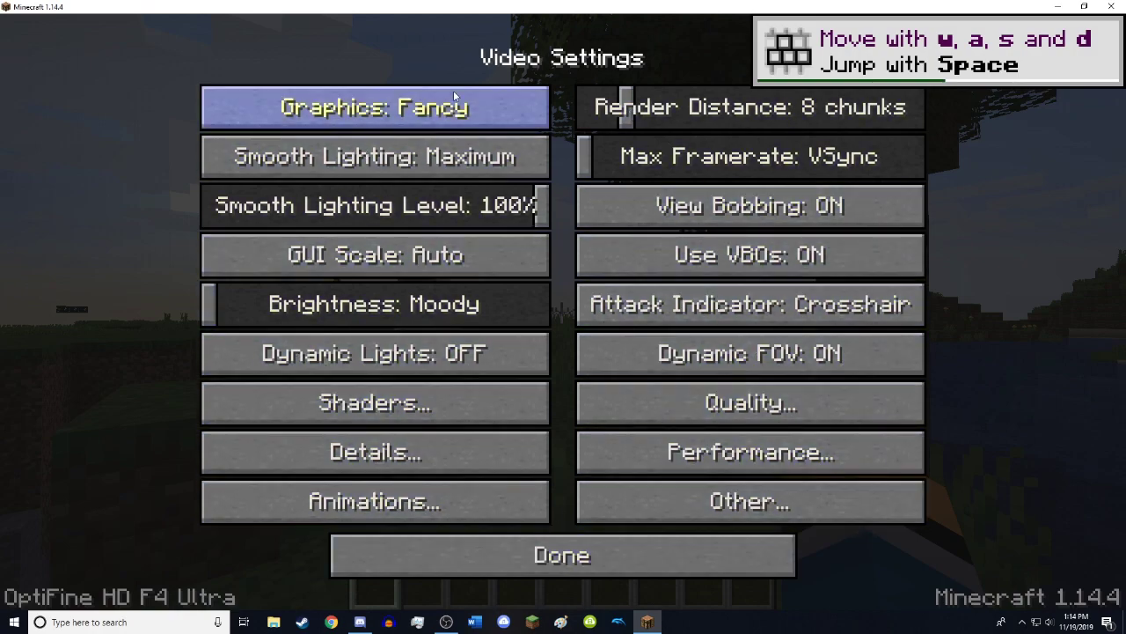
{"action": "left_click_drag", "start_coordinate": [627, 114], "coordinate": [654, 109]}
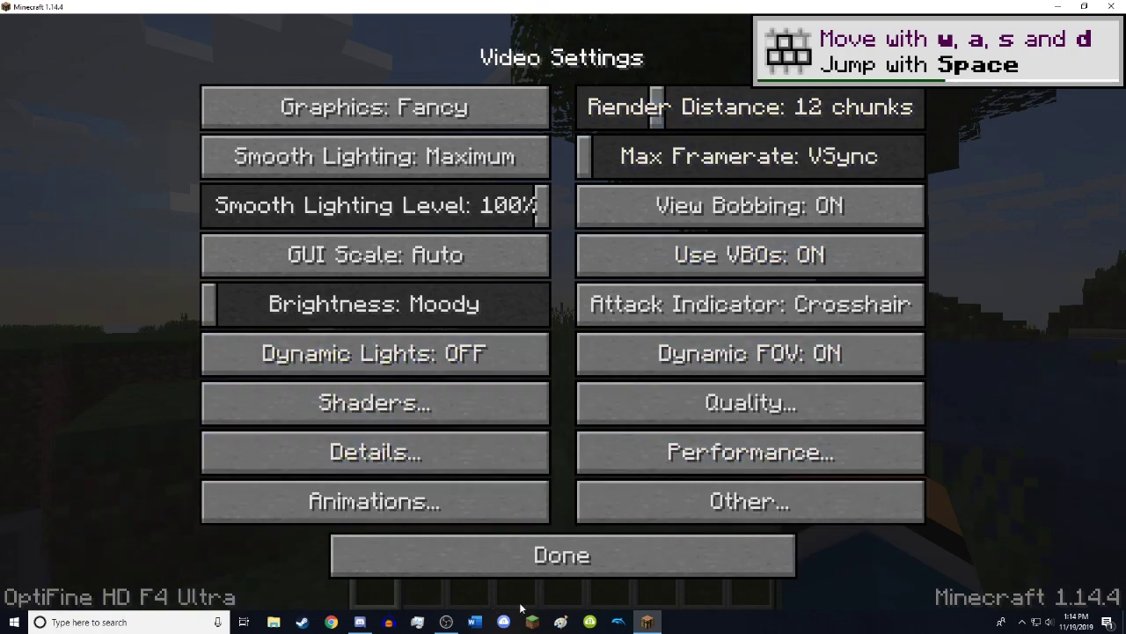
- Open the shaderpacks folder from the Shaders settings
{"action": "left_click", "coordinate": [421, 406]}
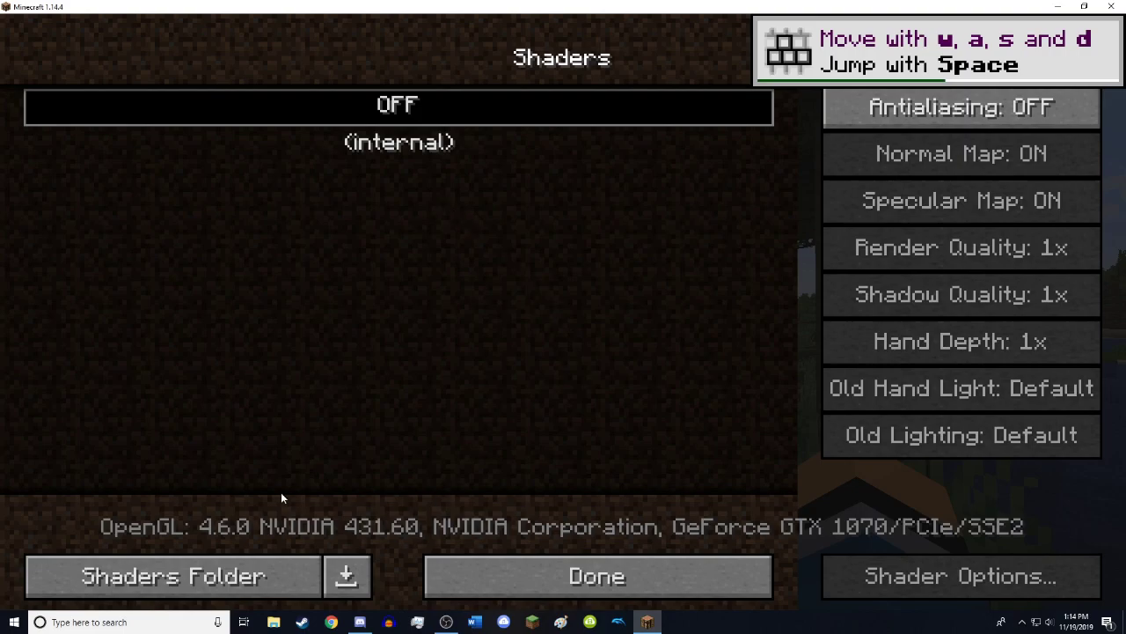
{"action": "left_click", "coordinate": [651, 591]}
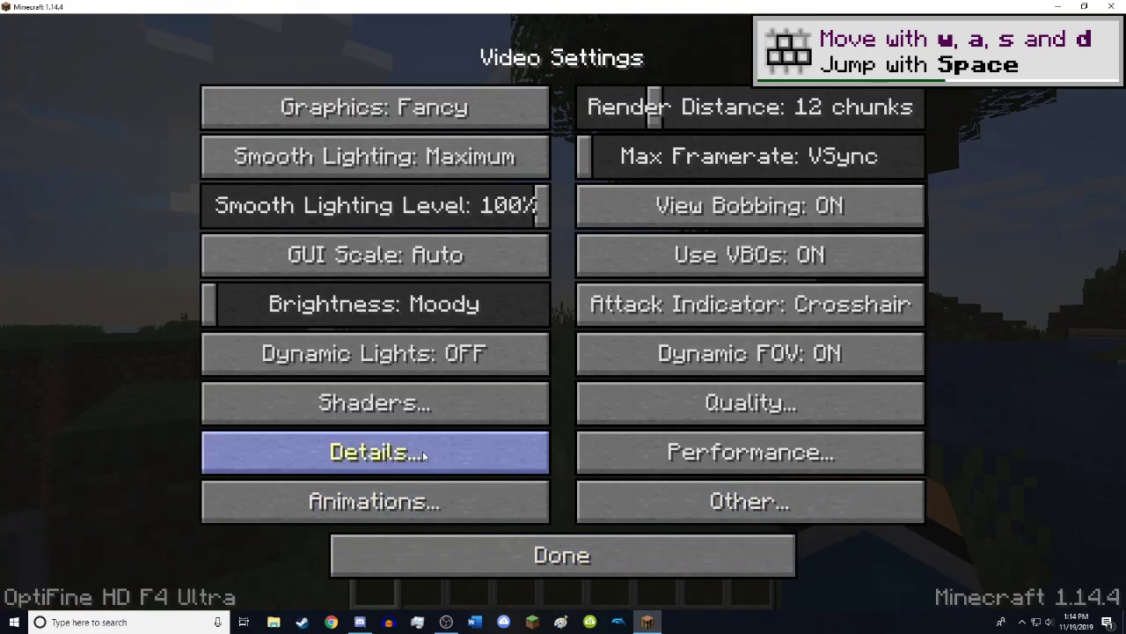
{"action": "left_click", "coordinate": [420, 405]}
{"action": "left_click", "coordinate": [167, 576]}
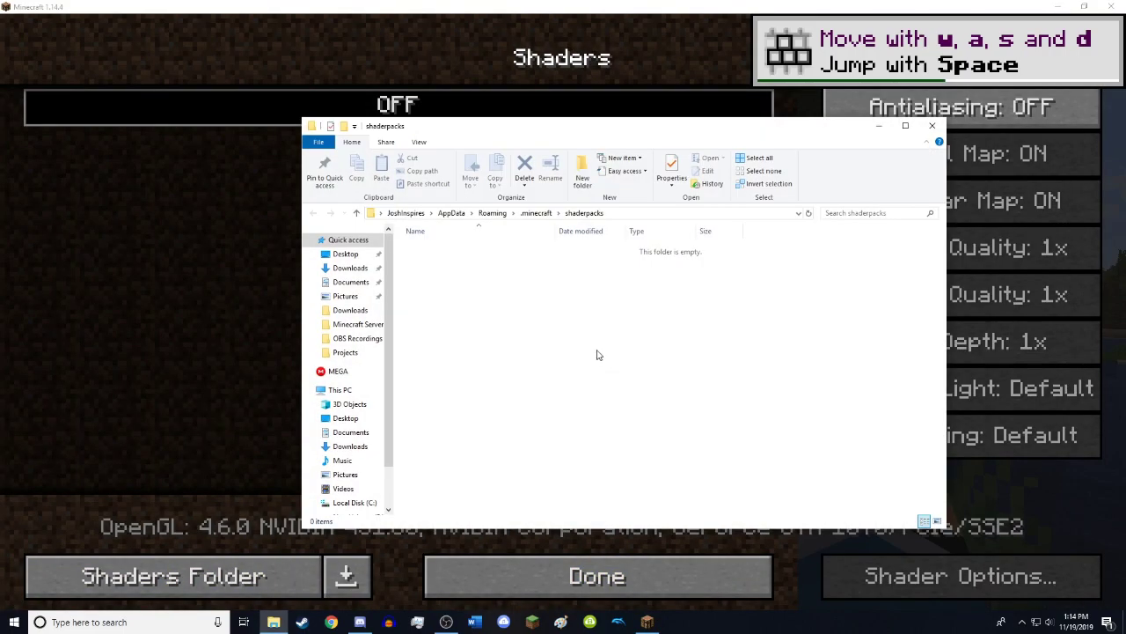
- Minimize the shaderpacks folder window and bring Chrome up at its address bar
{"action": "left_click", "coordinate": [878, 126]}
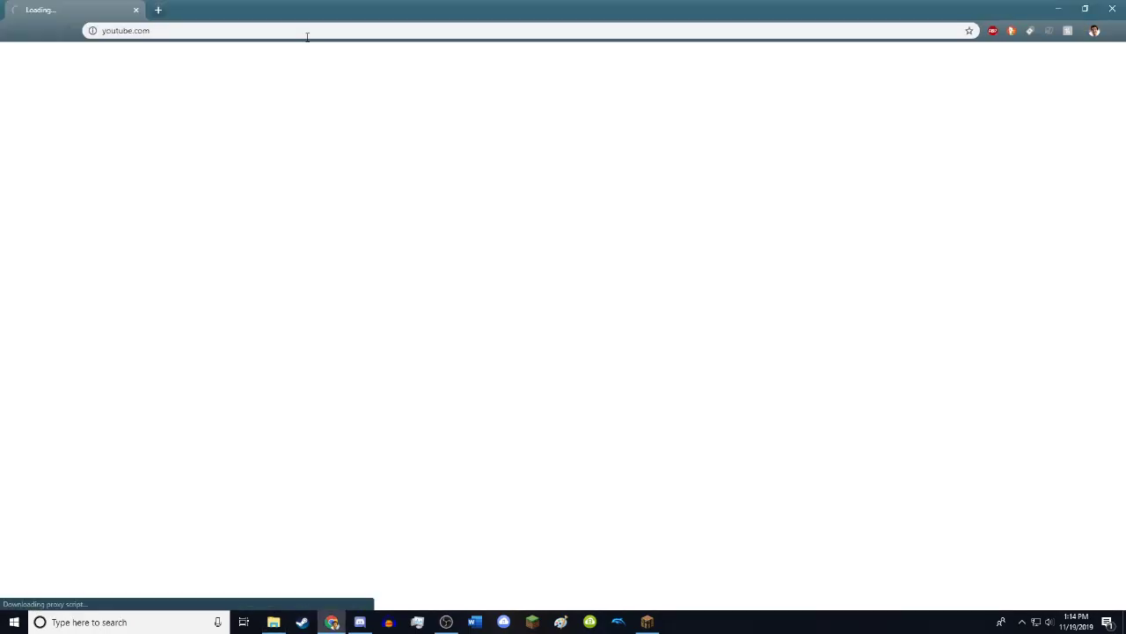
{"action": "left_click", "coordinate": [307, 32]}
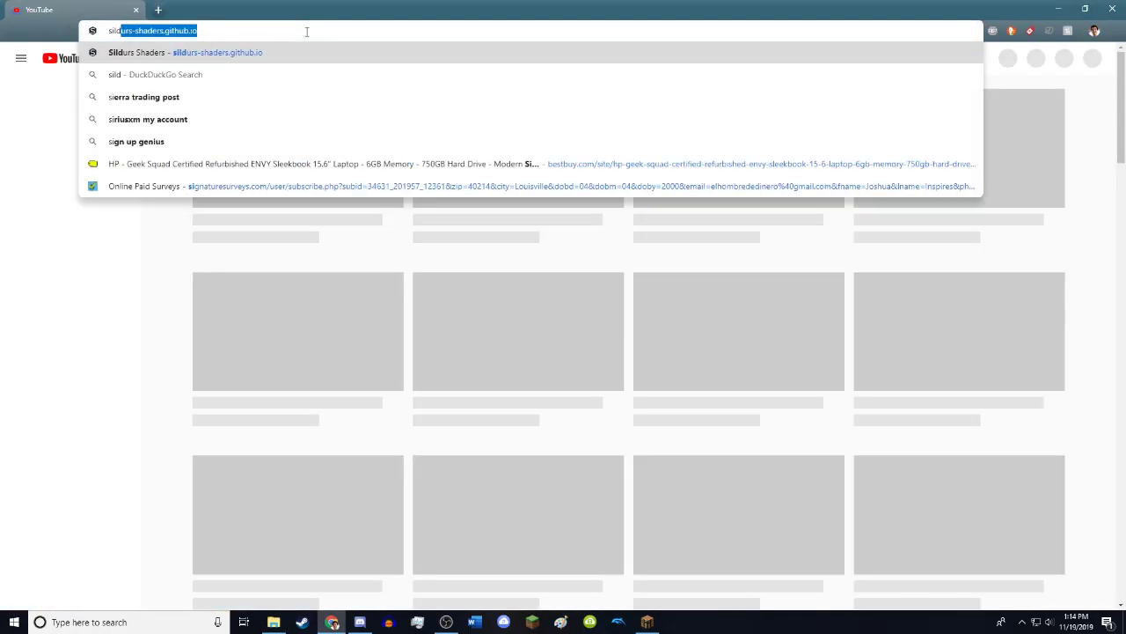
- Go to sildurs-shaders.github.io and open its Downloads page
{"action": "type", "text": "sildir"}
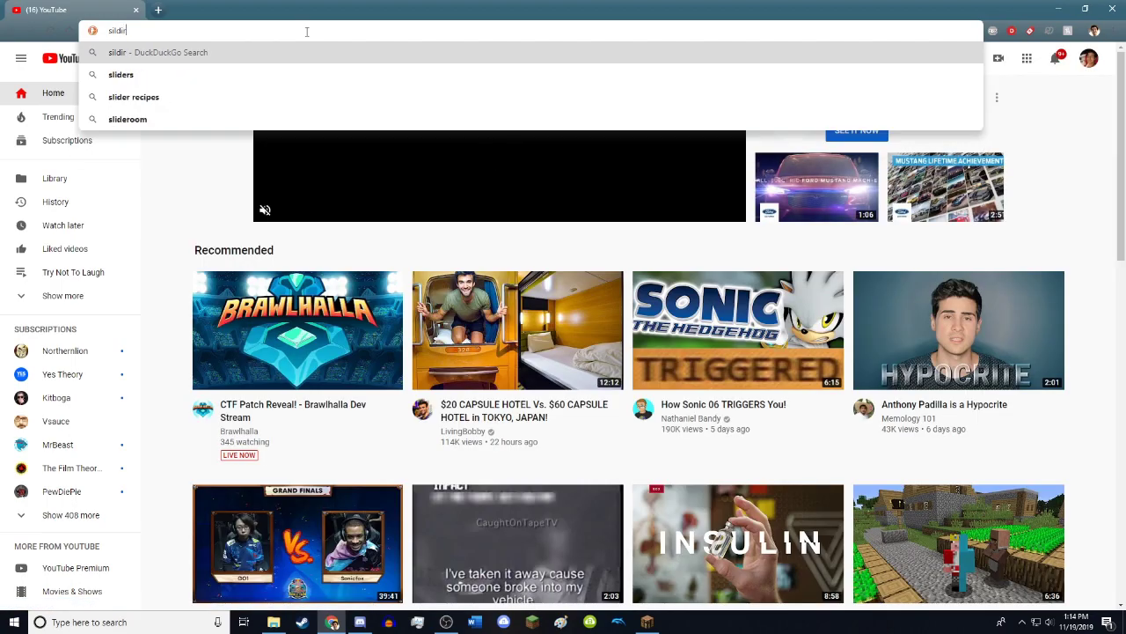
{"action": "key", "text": "BackSpace"}
{"action": "type", "text": "u"}
{"action": "key", "text": "Return"}
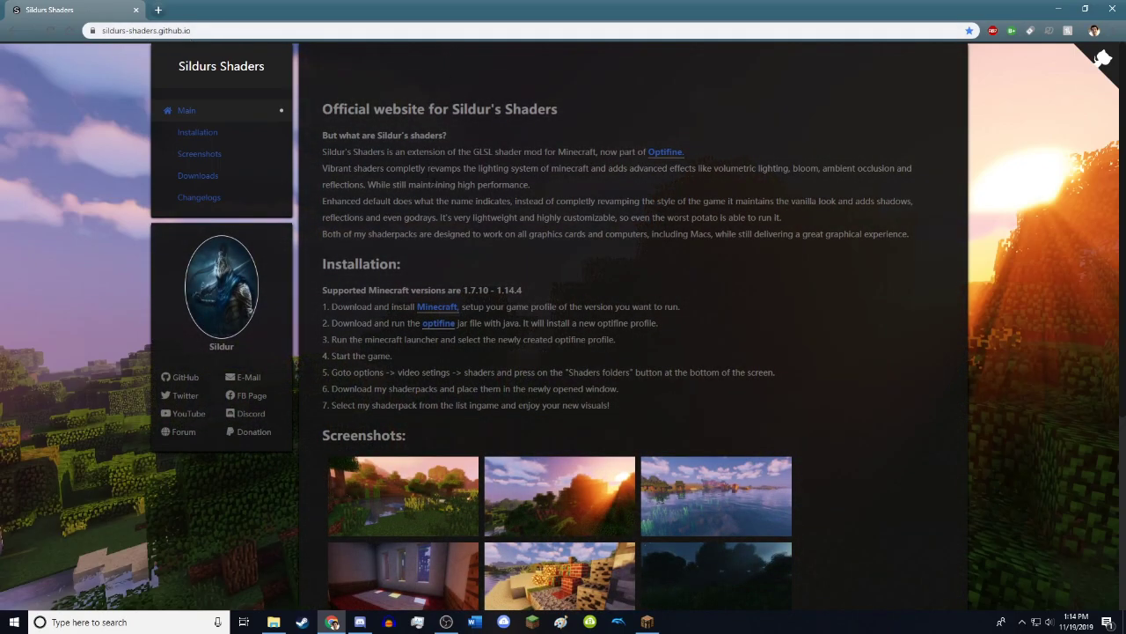
{"action": "left_click", "coordinate": [204, 177]}
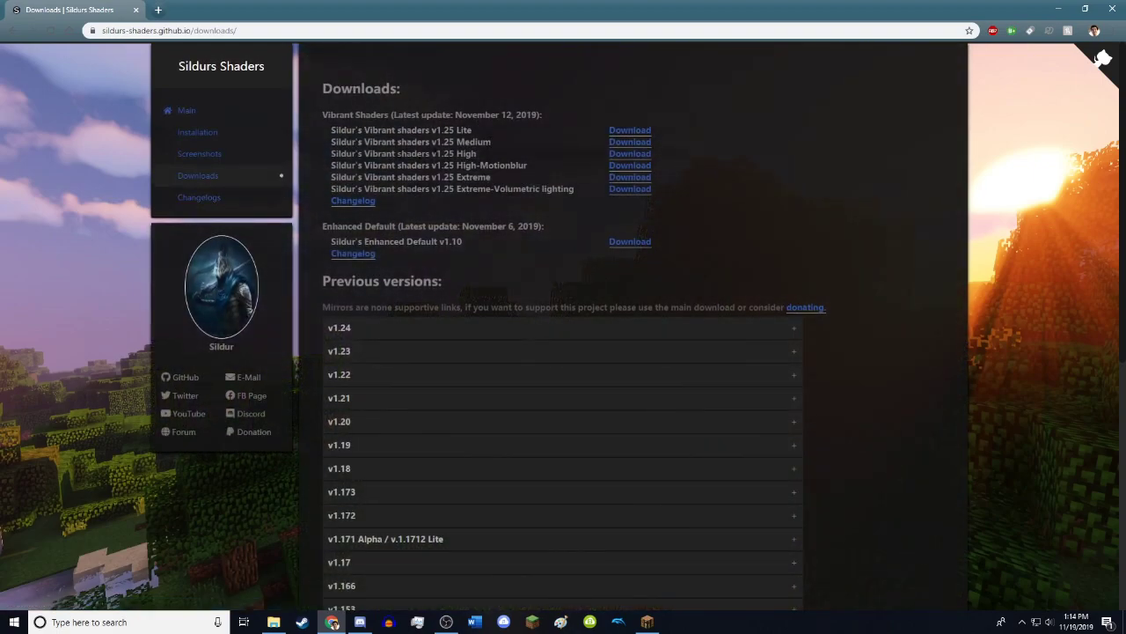
- Check the Vibrant Shaders update dated November 12, 2019, then start the Extreme-Volumetric lighting download
{"action": "left_click_drag", "start_coordinate": [321, 109], "coordinate": [560, 112]}
{"action": "left_click", "coordinate": [589, 118]}
{"action": "scroll", "coordinate": [482, 275], "scroll_direction": "down", "scroll_amount": 3}
{"action": "scroll", "coordinate": [483, 279], "scroll_direction": "up", "scroll_amount": 3}
{"action": "left_click_drag", "start_coordinate": [323, 115], "coordinate": [573, 114]}
{"action": "left_click", "coordinate": [579, 114]}
{"action": "left_click_drag", "start_coordinate": [443, 113], "coordinate": [587, 116]}
{"action": "left_click", "coordinate": [587, 116]}
{"action": "left_click", "coordinate": [629, 189]}
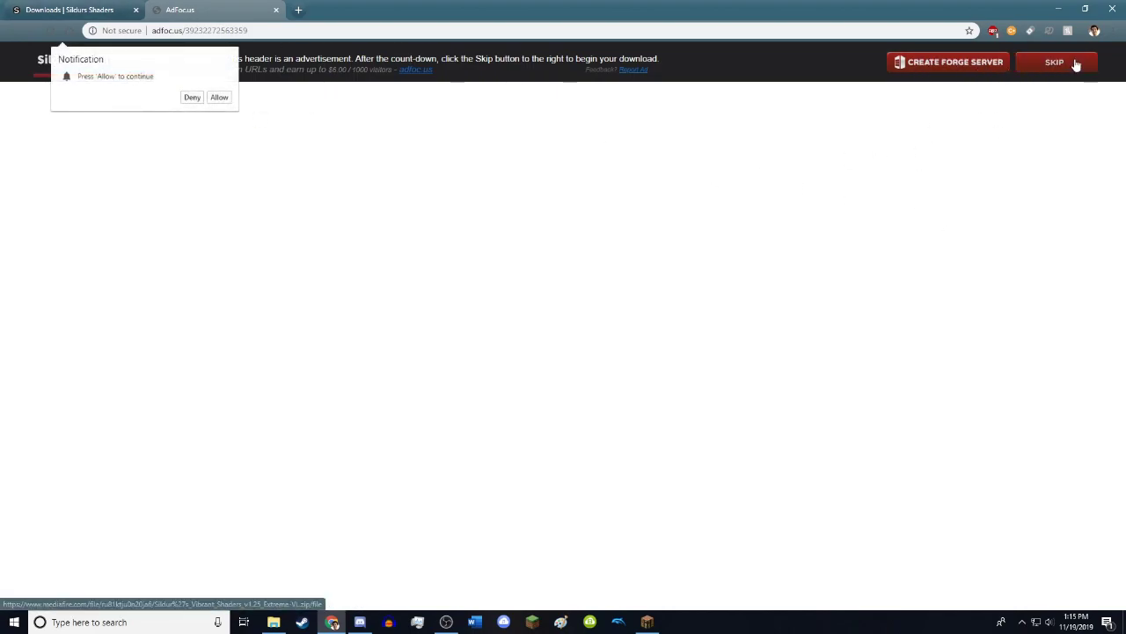
- Skip the adfoc.us ad and download the Extreme-Volumetric lighting zip
{"action": "left_click", "coordinate": [1056, 64]}
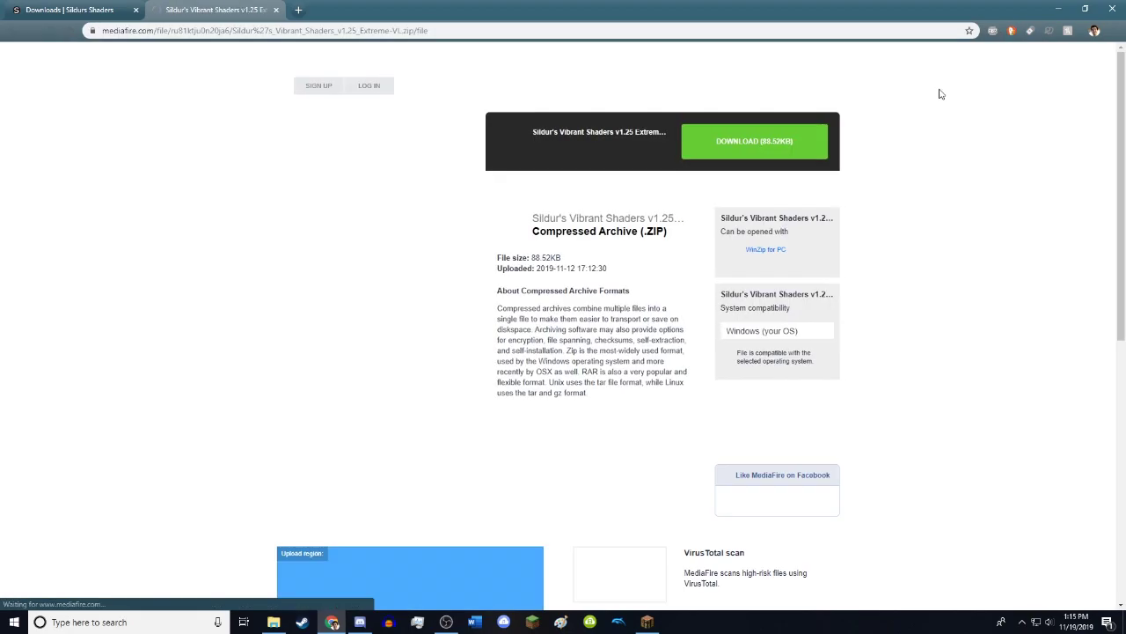
{"action": "left_click", "coordinate": [740, 139]}
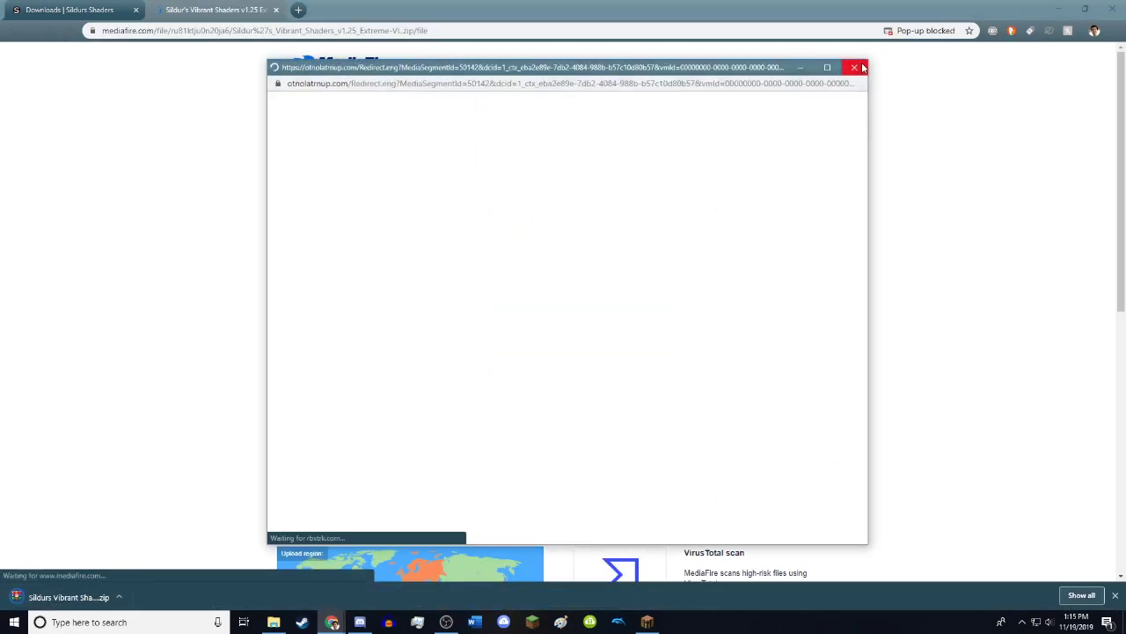
{"action": "left_click", "coordinate": [853, 67]}
- Download the Extreme pack zip through its adfoc.us page
{"action": "key", "text": "ctrl+shift+Tab"}
{"action": "left_click", "coordinate": [614, 181]}
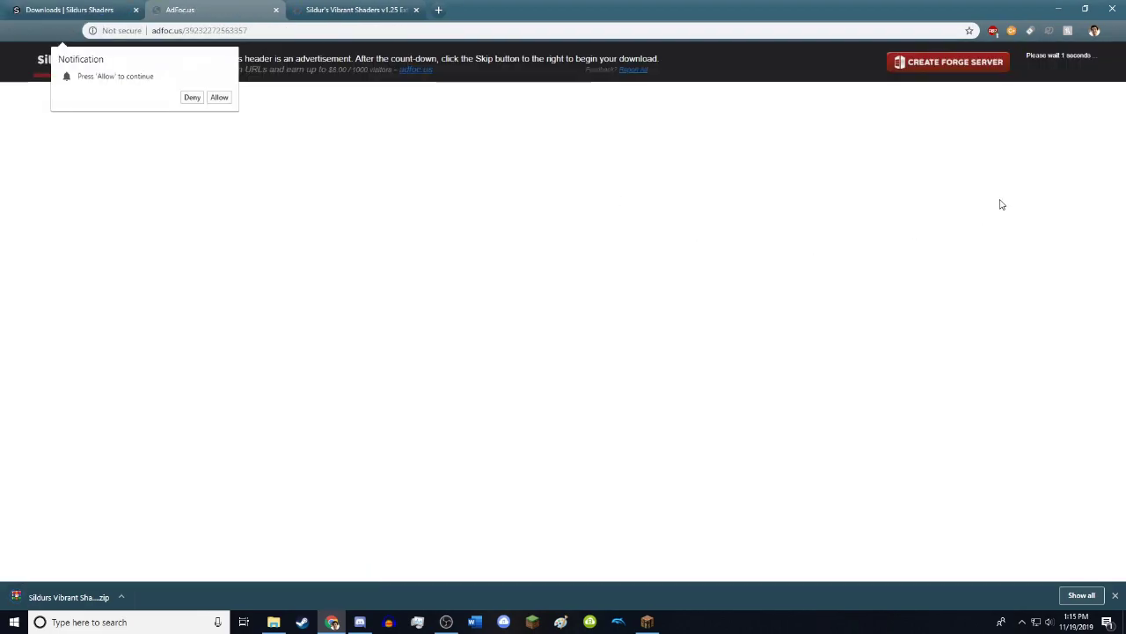
{"action": "left_click", "coordinate": [1051, 69]}
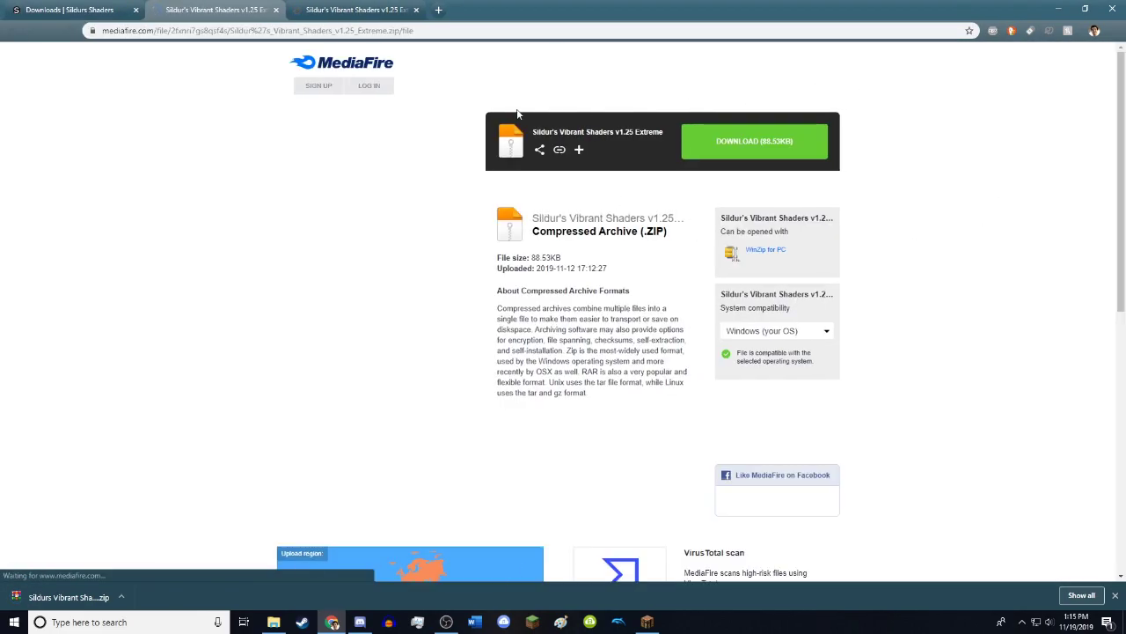
{"action": "left_click", "coordinate": [795, 143]}
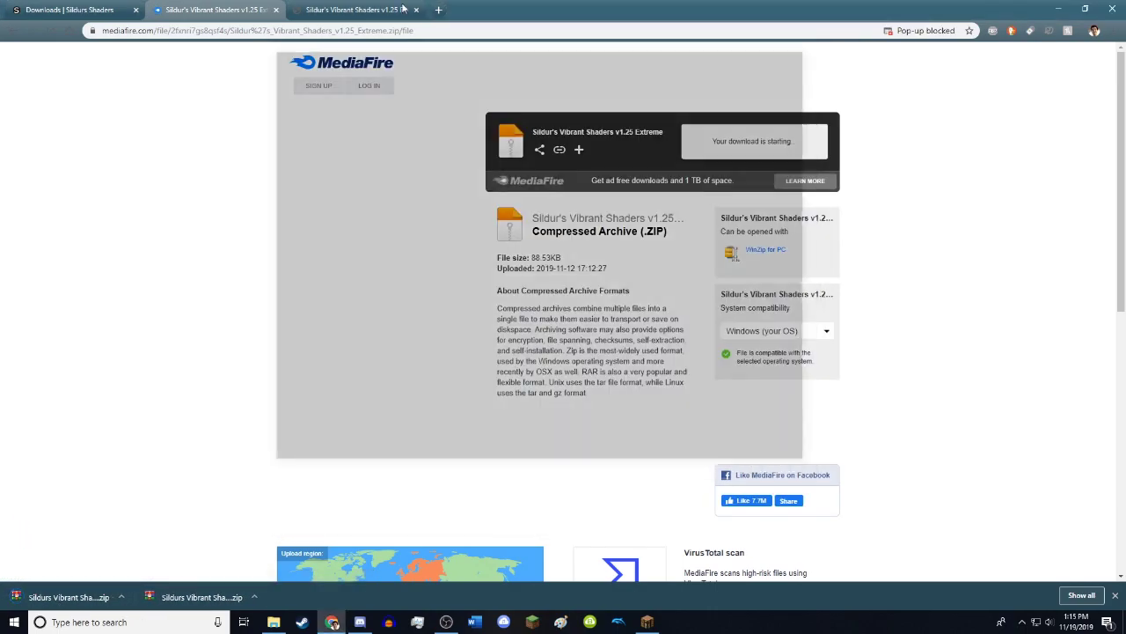
- Close the two leftover shader download tabs and start the High-Motionblur pack download
{"action": "left_click", "coordinate": [132, 8]}
{"action": "left_click", "coordinate": [275, 9]}
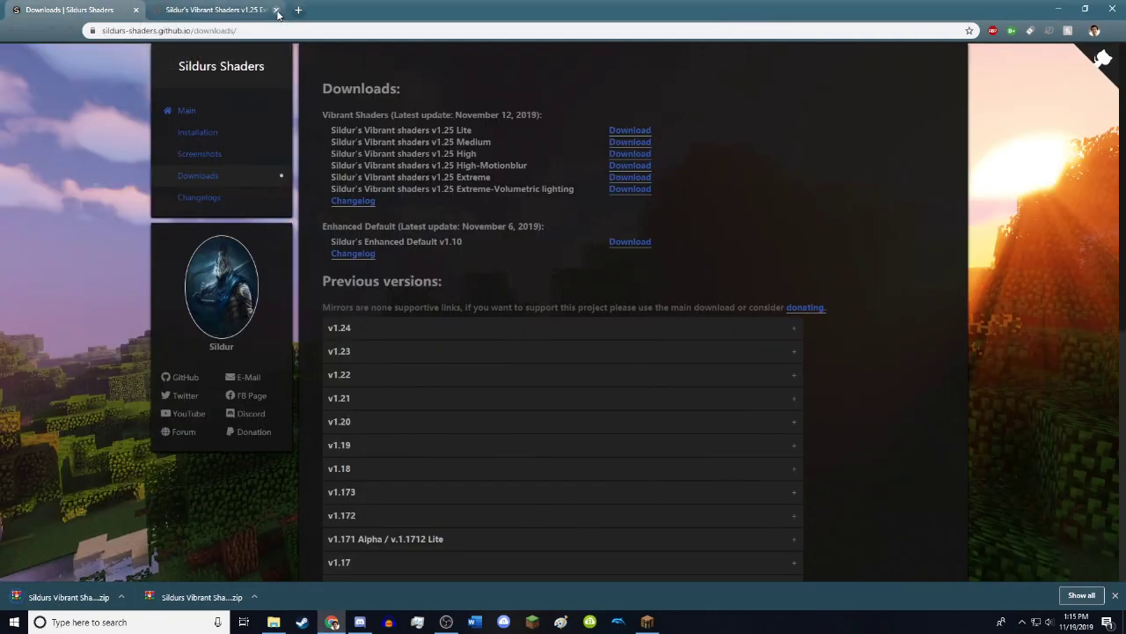
{"action": "left_click", "coordinate": [275, 10]}
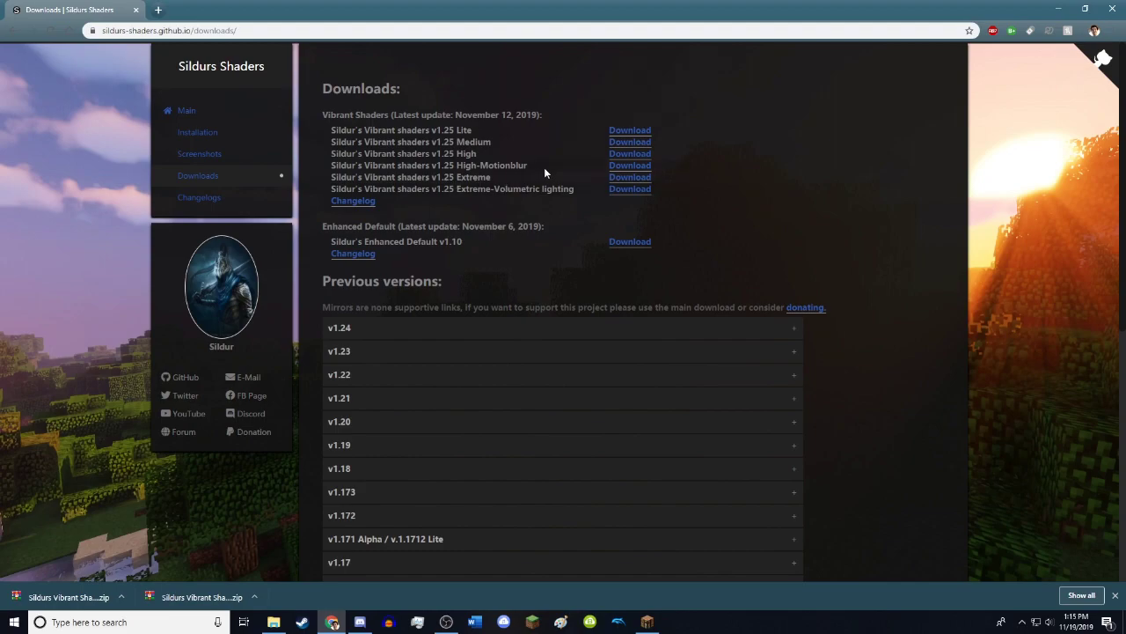
{"action": "left_click", "coordinate": [621, 165]}
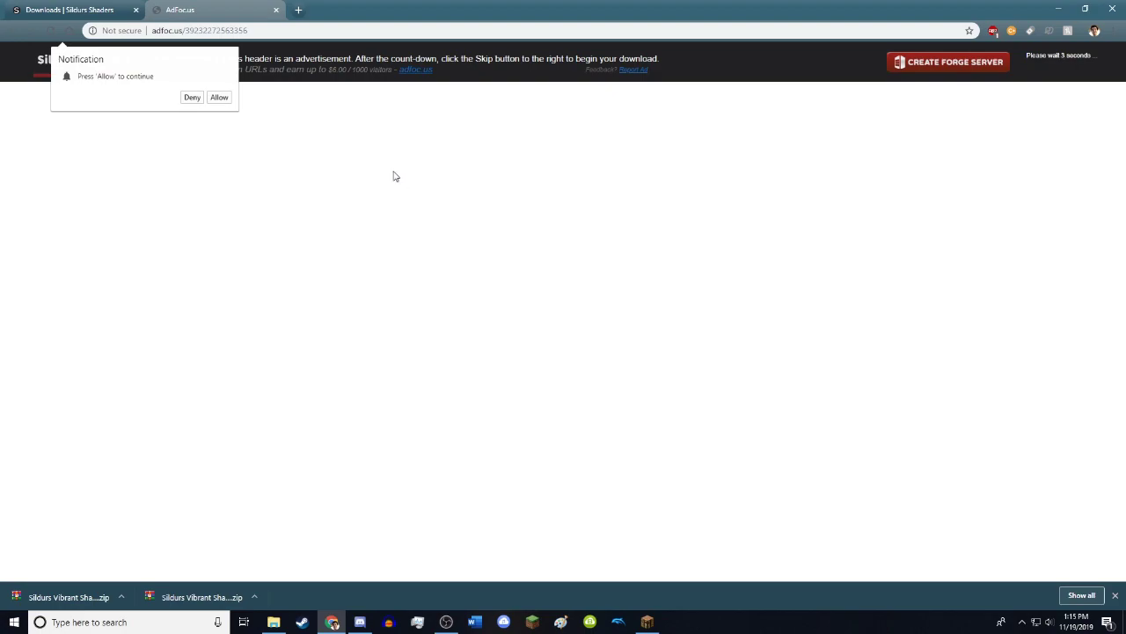
- Start downloads of the High-Motionblur, High, Medium and Lite Sildur's v1.25 packs
{"action": "left_click", "coordinate": [88, 7]}
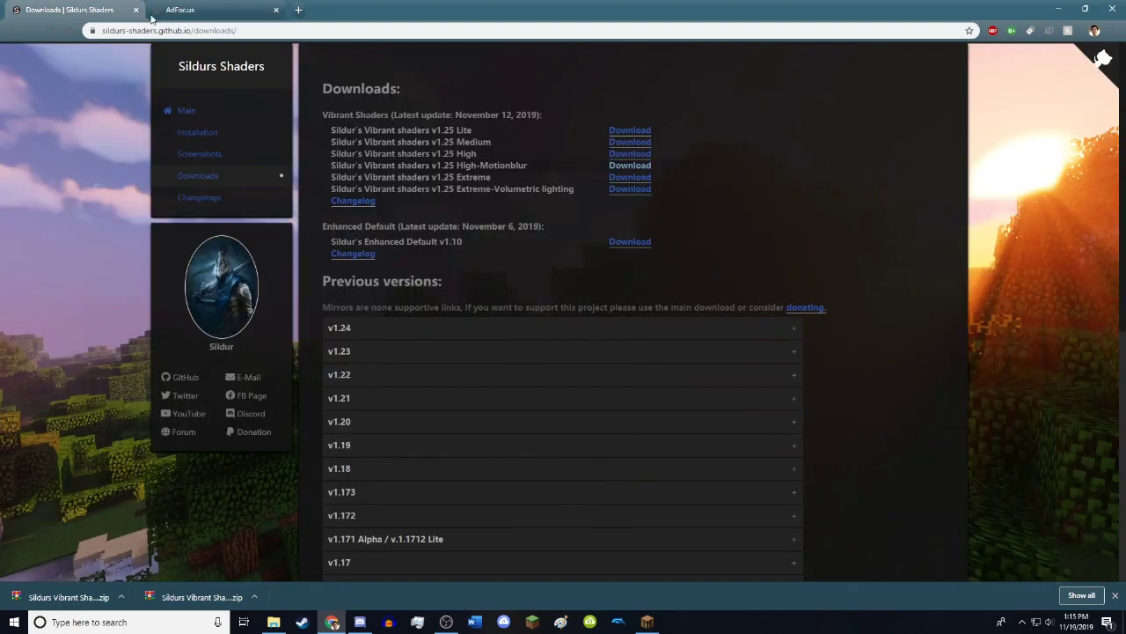
{"action": "left_click", "coordinate": [624, 155]}
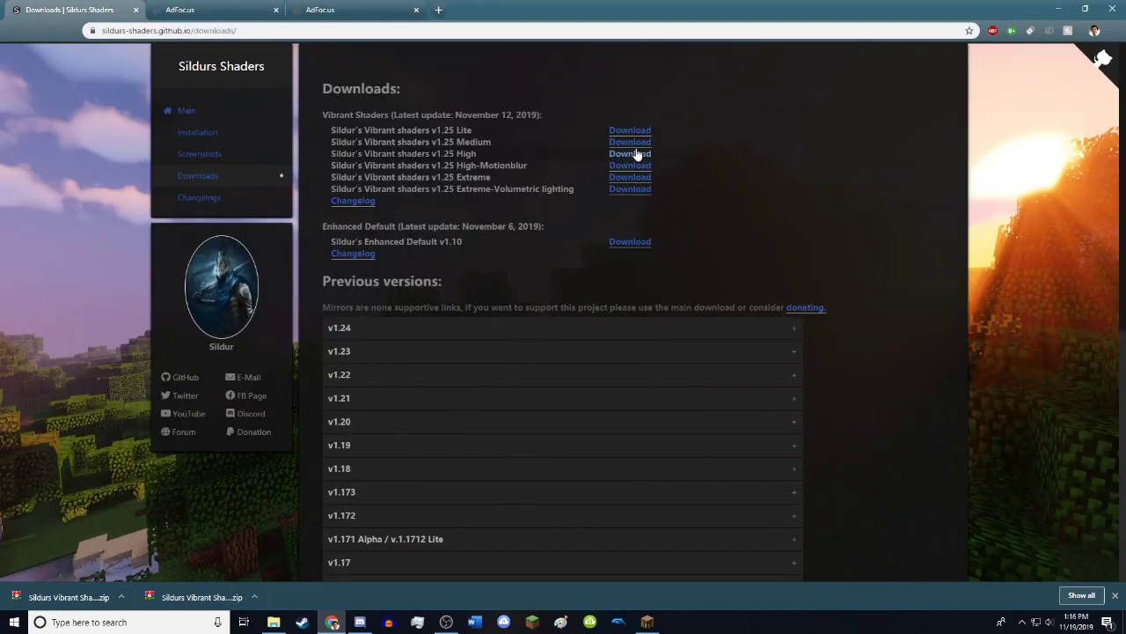
{"action": "left_click", "coordinate": [624, 131]}
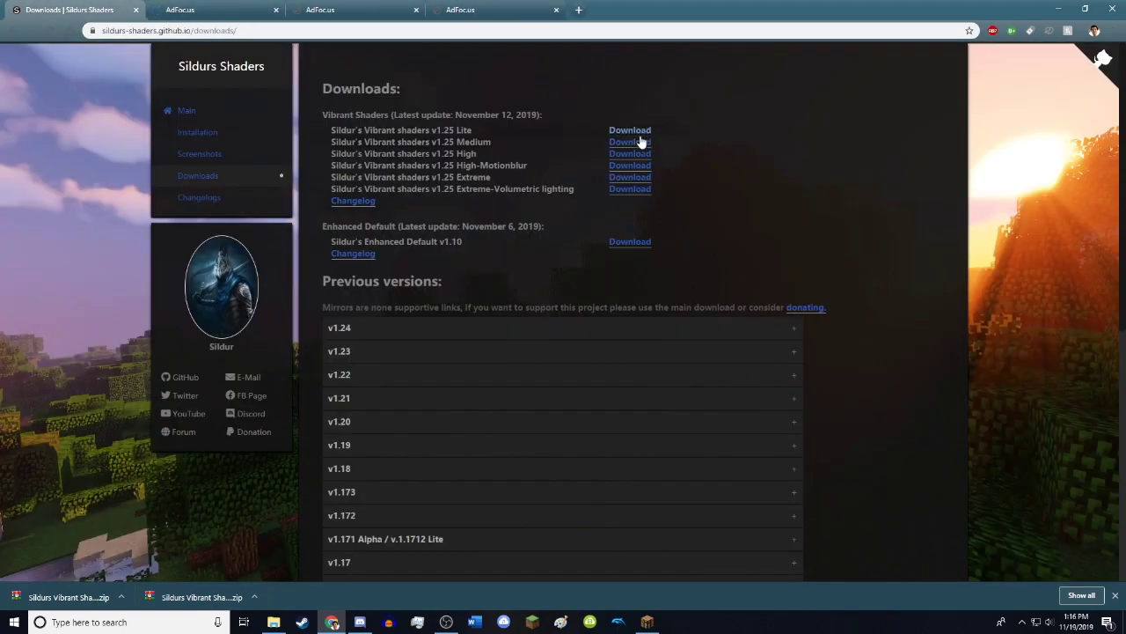
{"action": "left_click", "coordinate": [639, 142]}
- Skip each AdFoc ad page so MediaFire begins every pack download
{"action": "left_click", "coordinate": [1063, 64]}
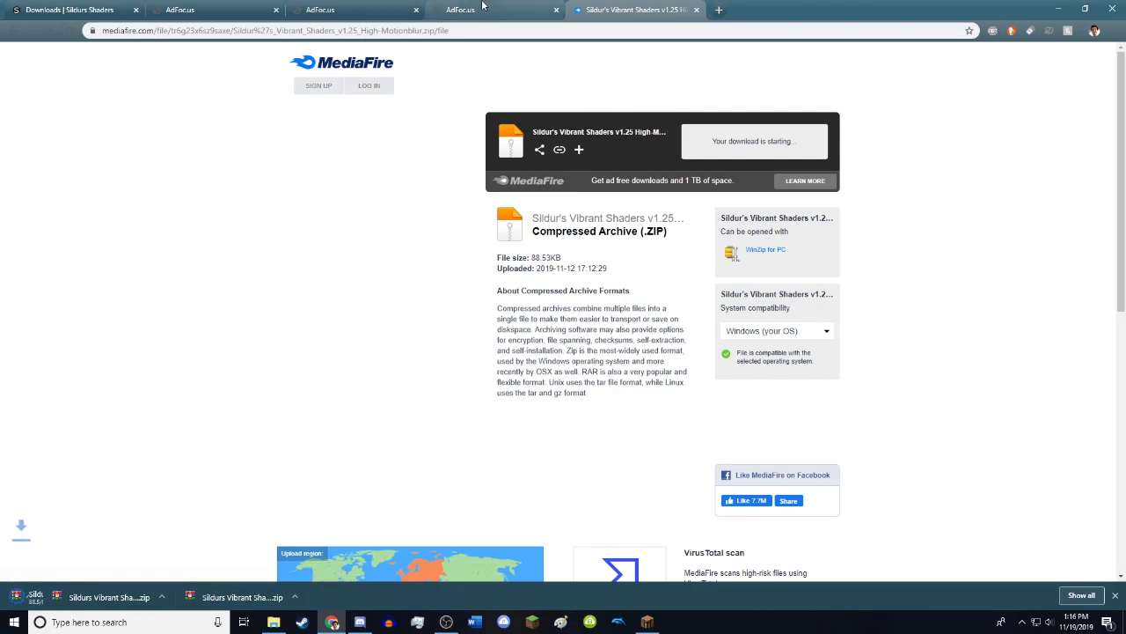
{"action": "left_click", "coordinate": [479, 6]}
{"action": "left_click", "coordinate": [1056, 63]}
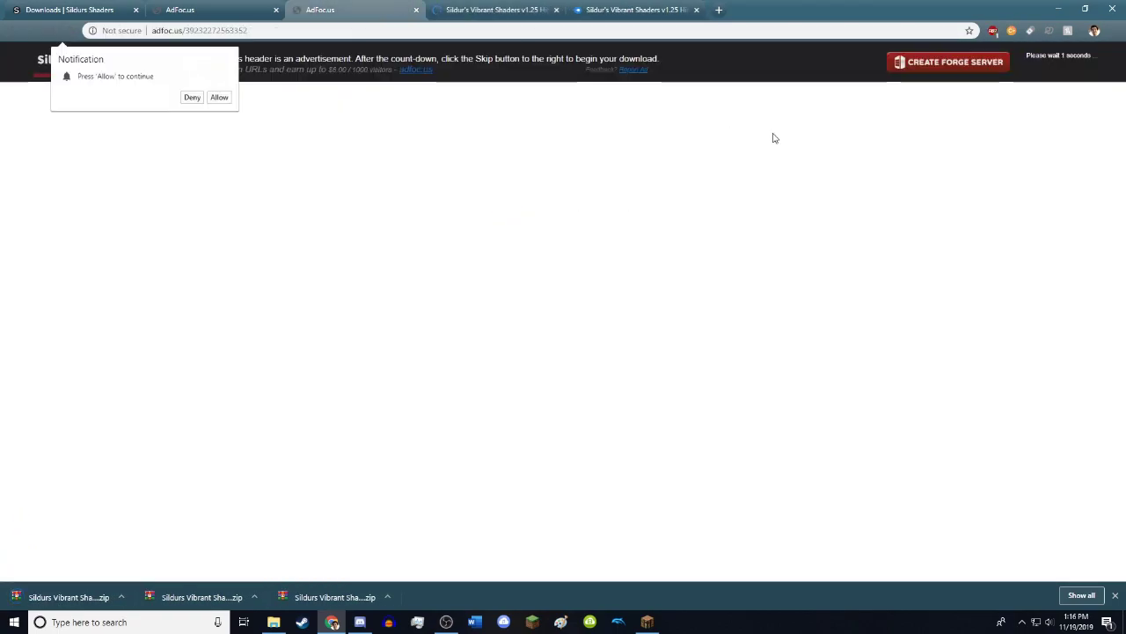
{"action": "left_click", "coordinate": [492, 9]}
{"action": "left_click", "coordinate": [782, 143]}
{"action": "left_click", "coordinate": [352, 9]}
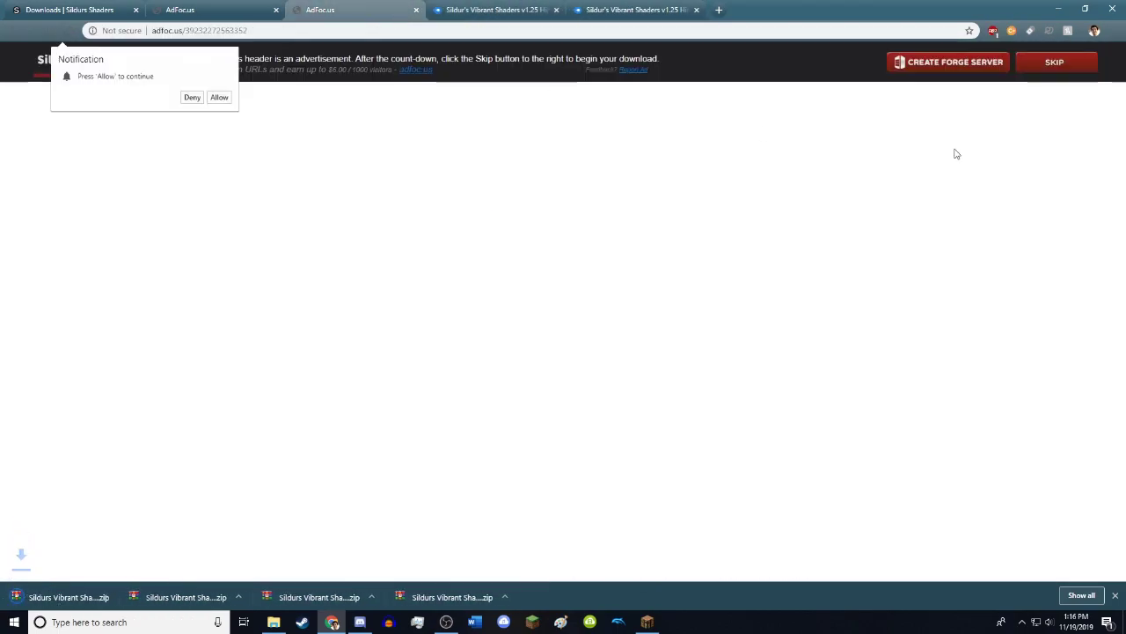
{"action": "left_click", "coordinate": [1055, 63]}
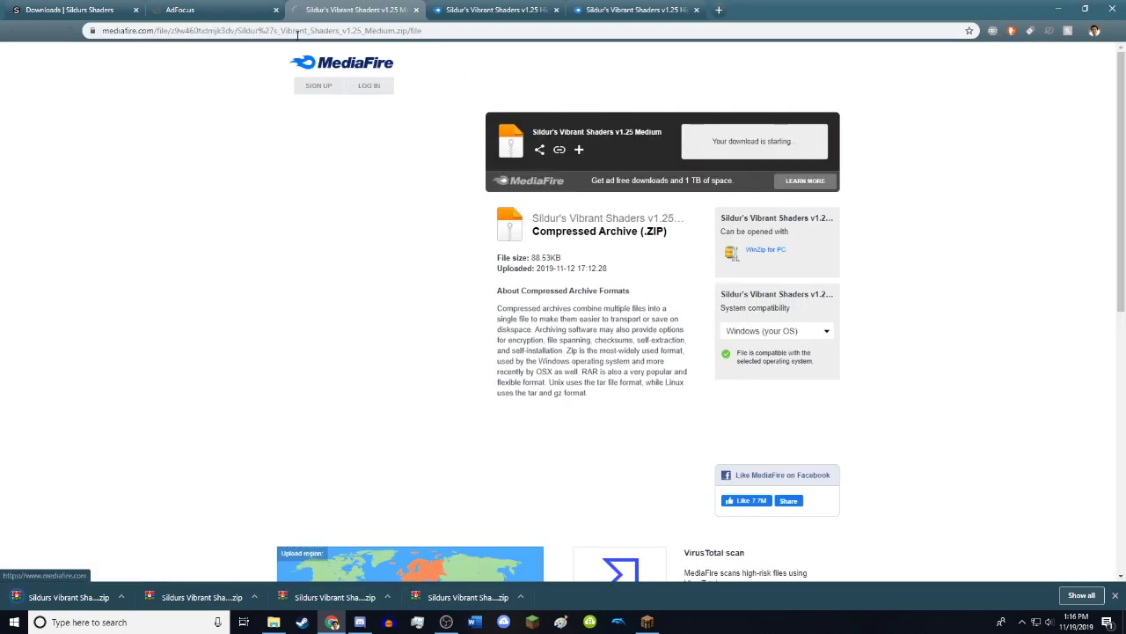
{"action": "left_click", "coordinate": [203, 10]}
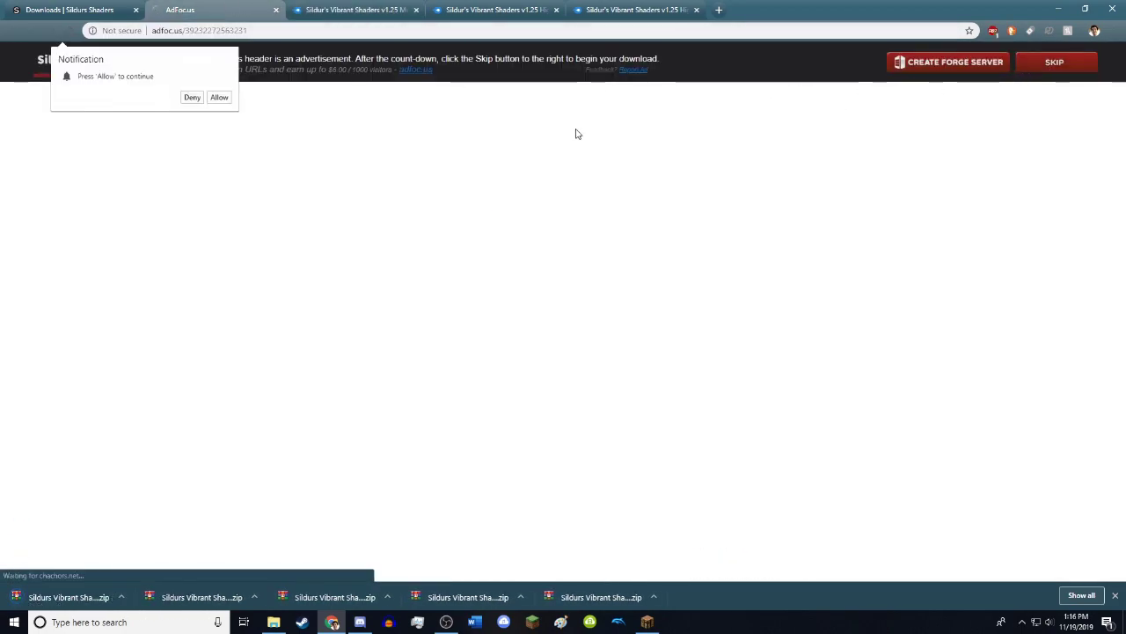
- Close the four finished download tabs and drag the Extreme-VL zip into shaderpacks
{"action": "left_click", "coordinate": [275, 10]}
{"action": "left_click", "coordinate": [274, 10]}
{"action": "left_click", "coordinate": [274, 10]}
{"action": "left_click", "coordinate": [274, 9]}
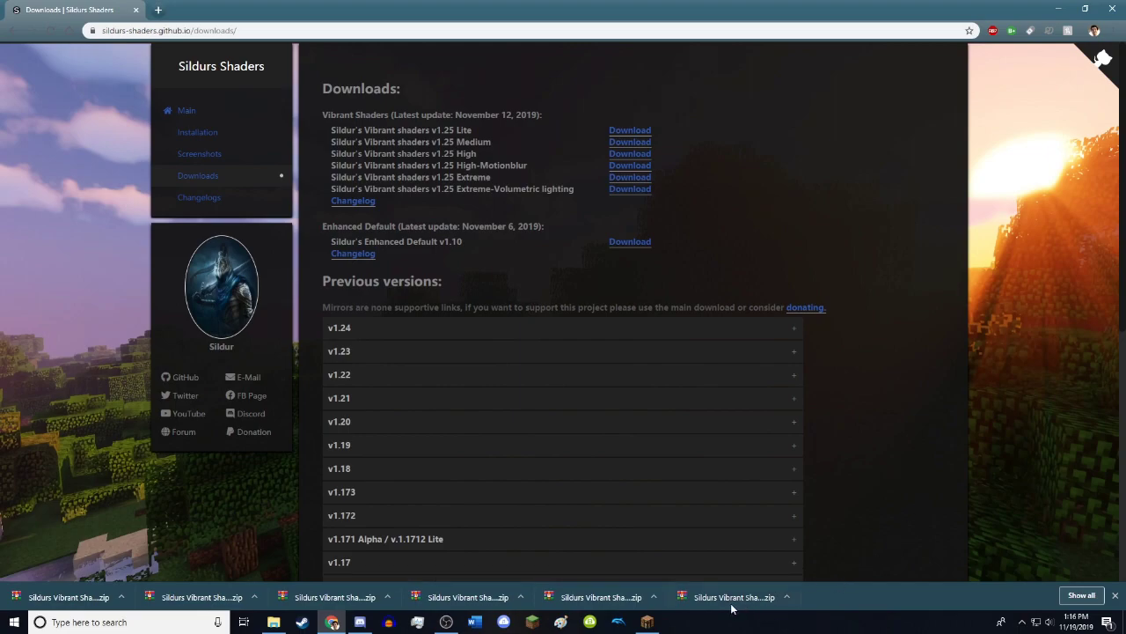
{"action": "left_click_drag", "start_coordinate": [734, 601], "coordinate": [563, 379]}
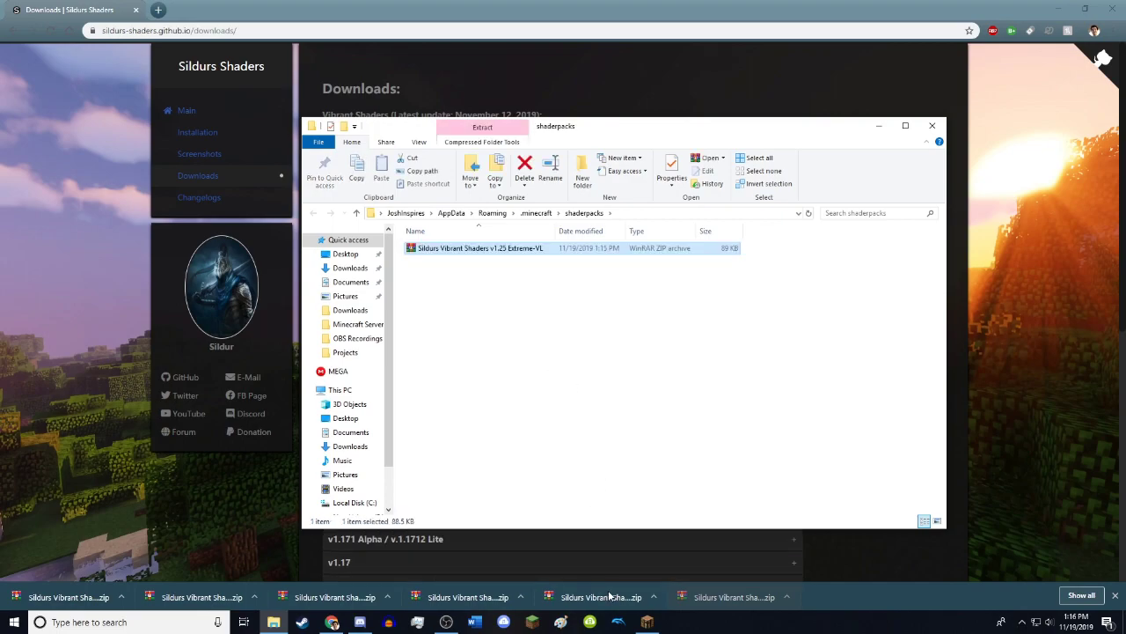
- Drag the remaining four Sildur's v1.25 zips from Chrome into .minecraft\shaderpacks, then return to Minecraft
{"action": "left_click", "coordinate": [330, 621]}
{"action": "left_click_drag", "start_coordinate": [328, 624], "coordinate": [493, 396]}
{"action": "left_click_drag", "start_coordinate": [202, 596], "coordinate": [417, 465]}
{"action": "left_click_drag", "start_coordinate": [236, 596], "coordinate": [364, 462]}
{"action": "left_click_drag", "start_coordinate": [79, 597], "coordinate": [458, 464]}
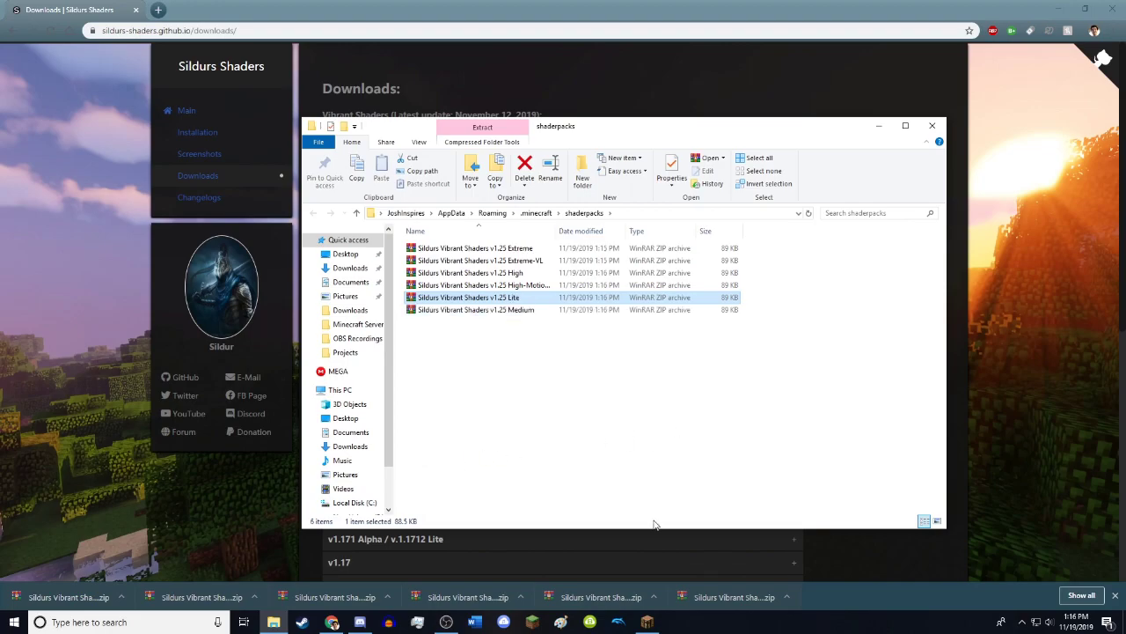
{"action": "left_click", "coordinate": [646, 621]}
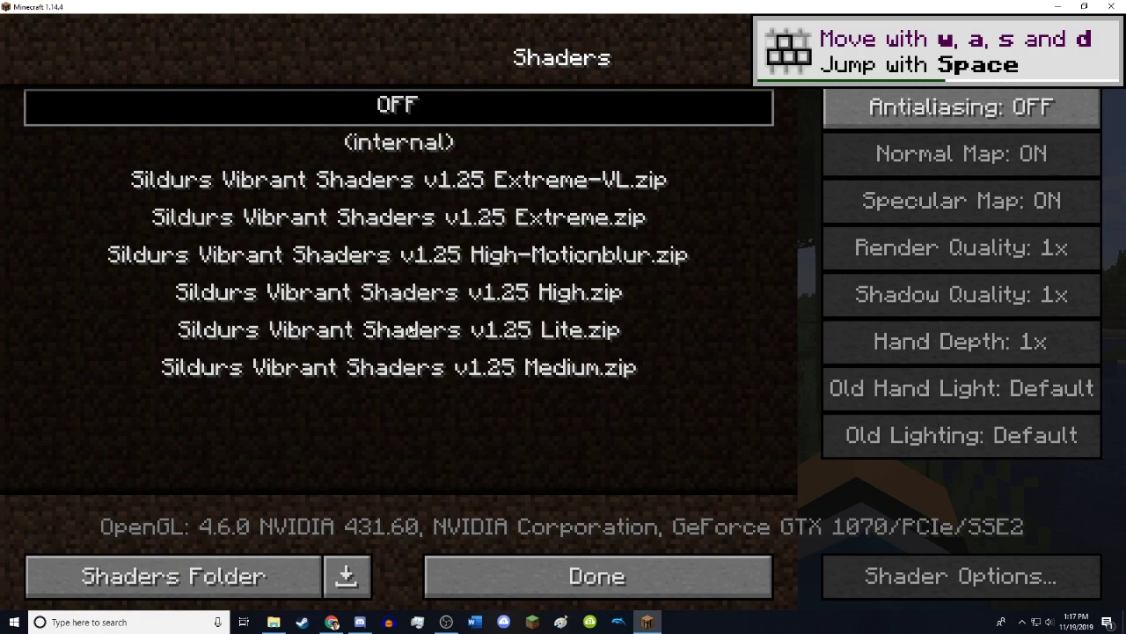
- Select Sildurs Vibrant Shaders v1.25 Lite.zip and exit the shader and video settings
{"action": "left_click", "coordinate": [524, 330]}
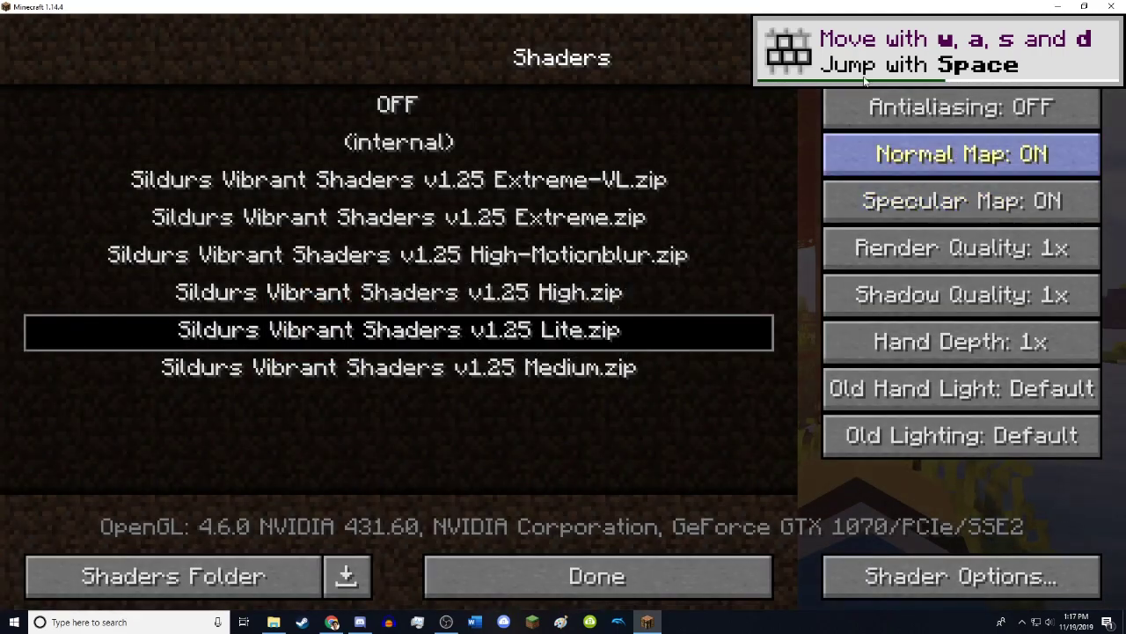
{"action": "left_click", "coordinate": [637, 575]}
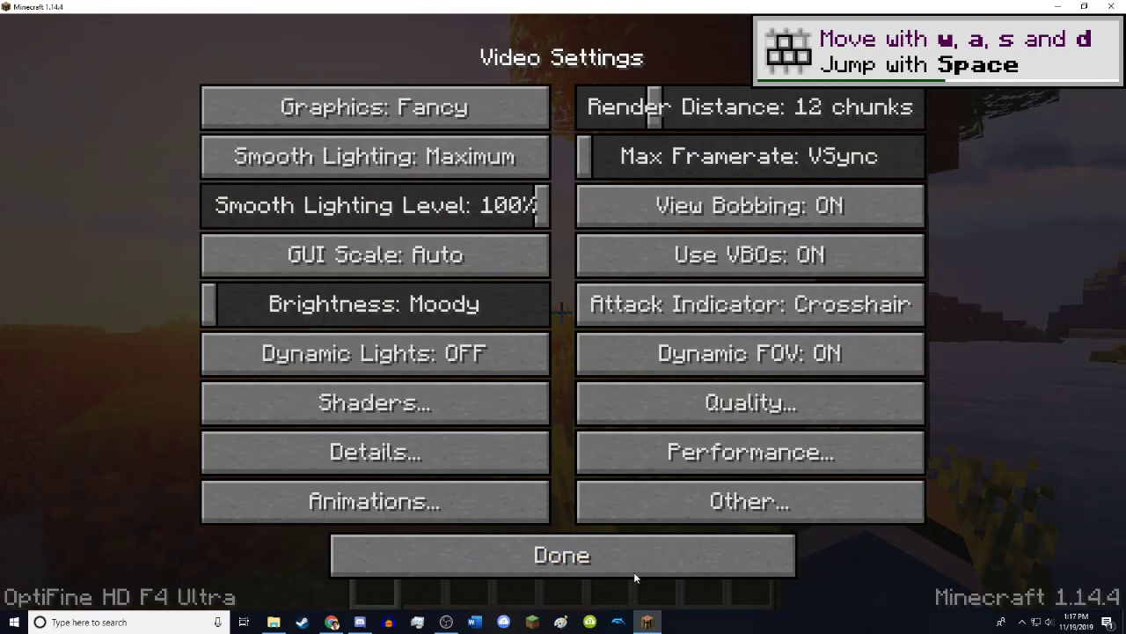
{"action": "left_click", "coordinate": [636, 574]}
- Resume the world and walk toward and back from the grass and tree
{"action": "key", "text": "Escape"}
{"action": "left_click", "coordinate": [541, 205]}
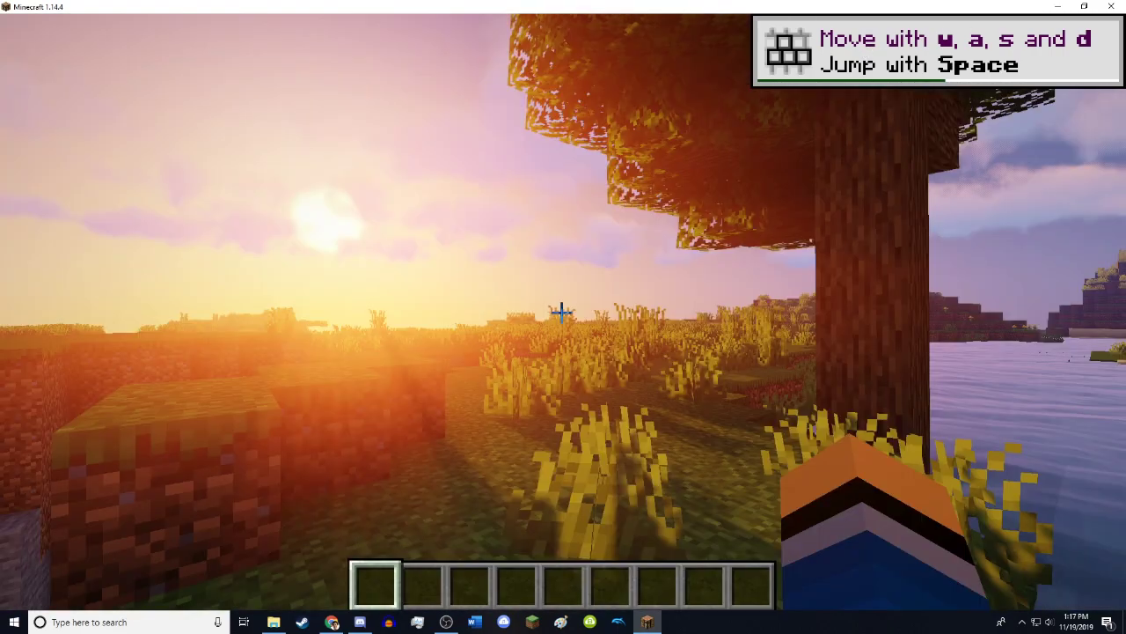
{"action": "key", "text": "w"}
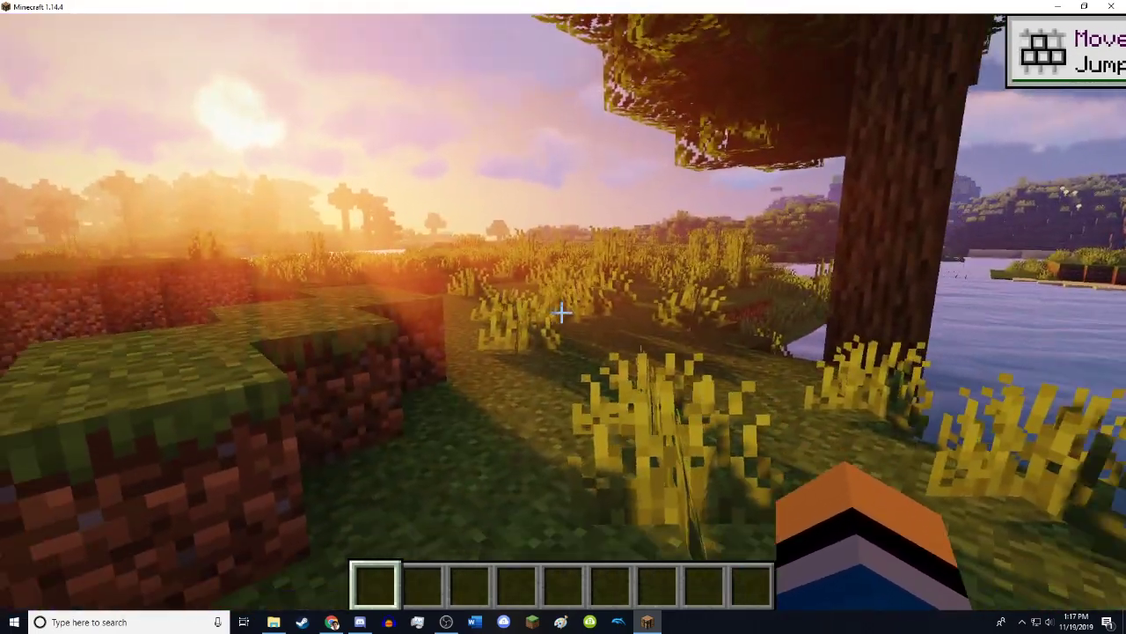
{"action": "key", "text": "s"}
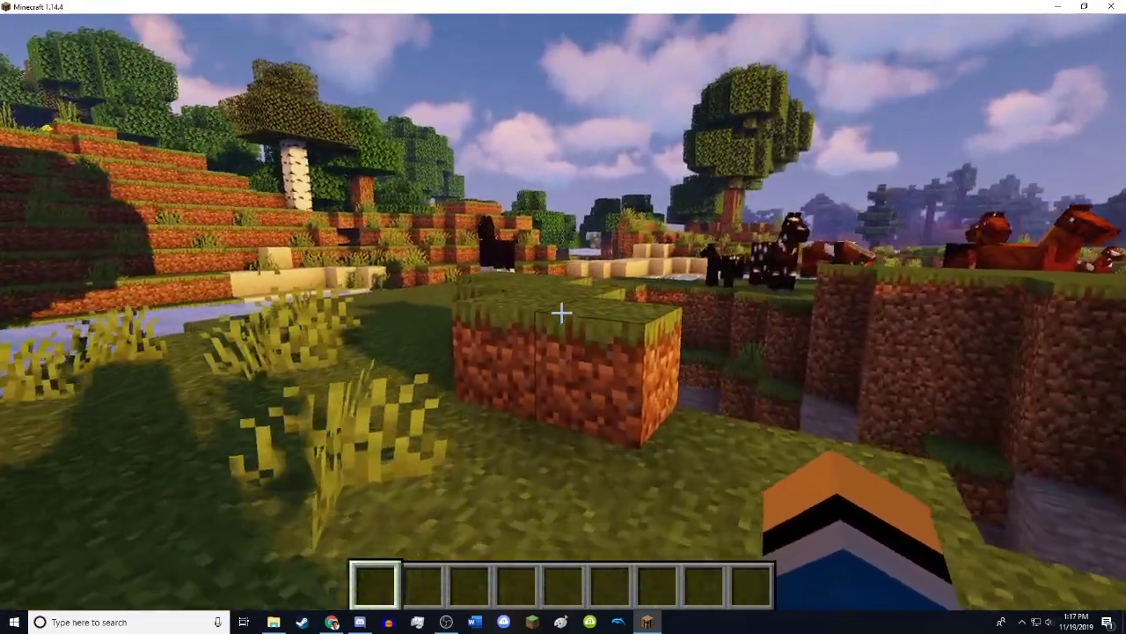
- Check the Lite pack in the F3 debug overlay, then pause the game
{"action": "key", "text": "F3"}
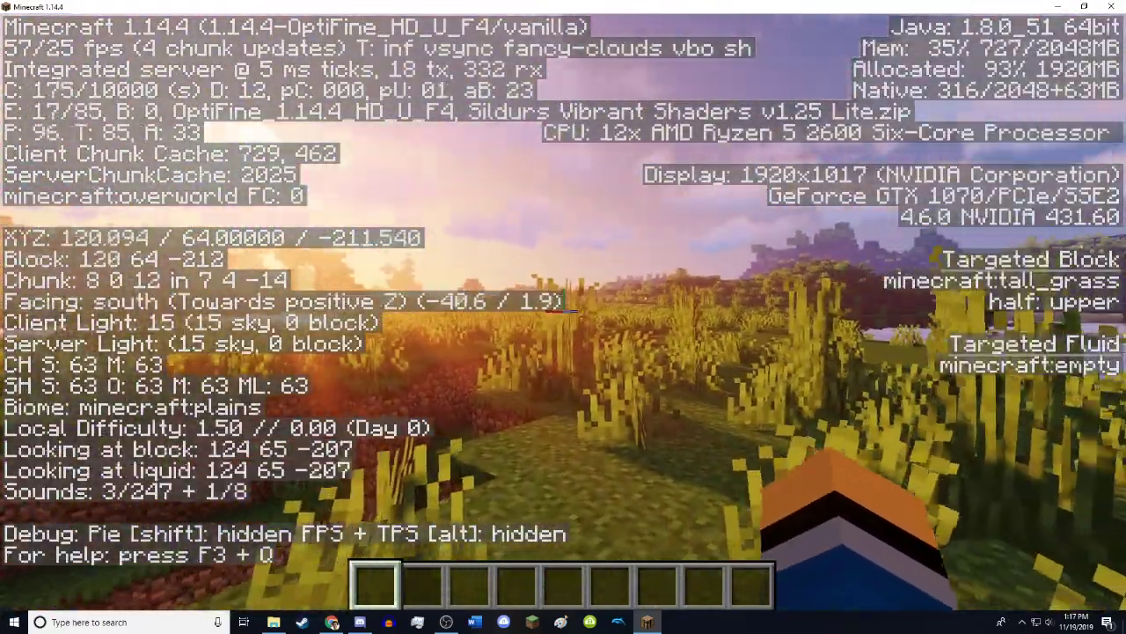
{"action": "key", "text": "F3"}
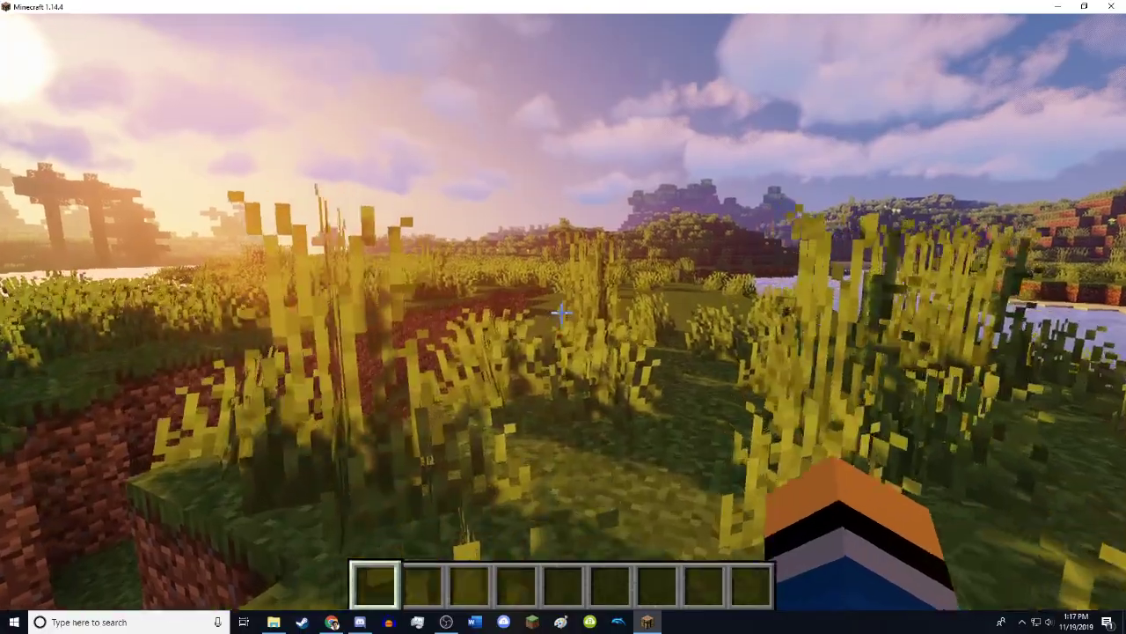
{"action": "key", "text": "Escape"}
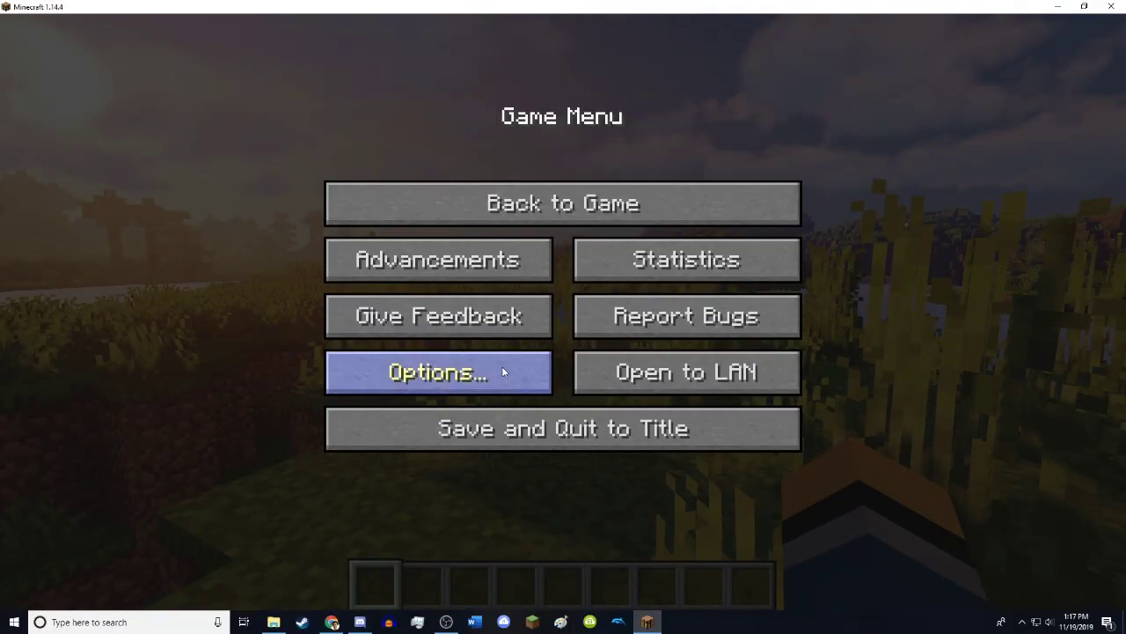